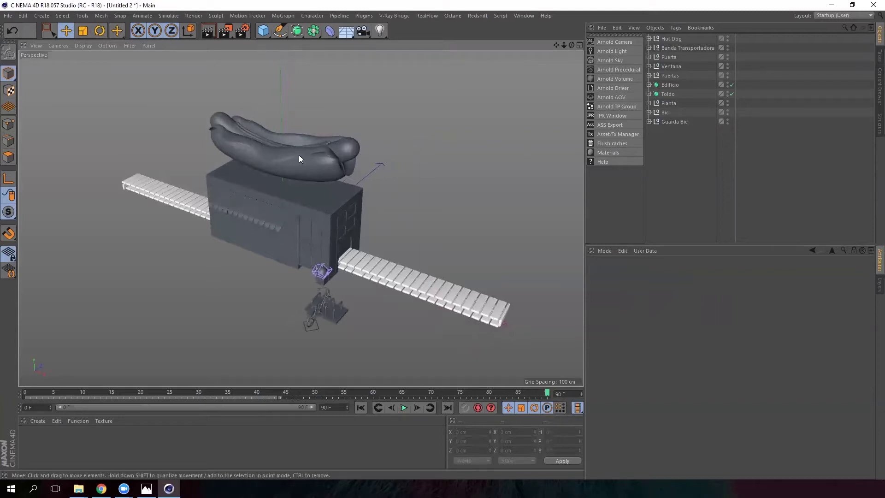
Step: Examine the Hot Dog, Banda Transportadora, Bici and Guarda Bici objects in the scene
scroll(285, 134, up, 5)
scroll(401, 167, down, 2)
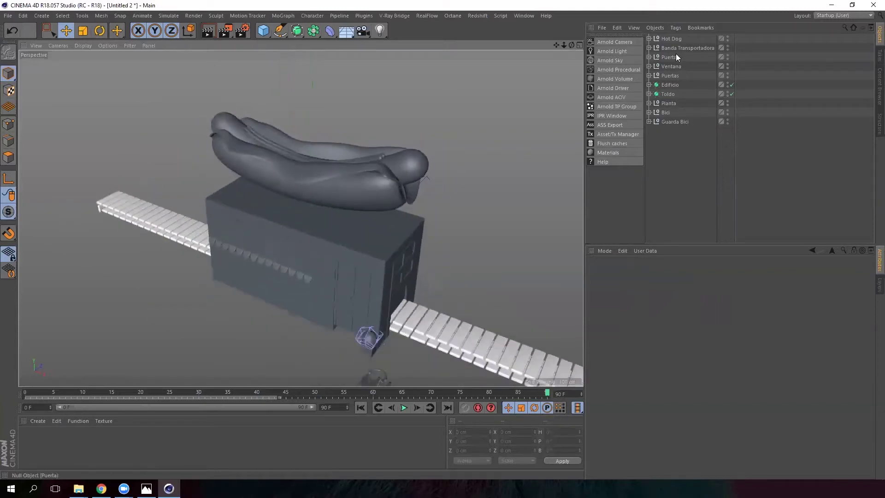
click(673, 39)
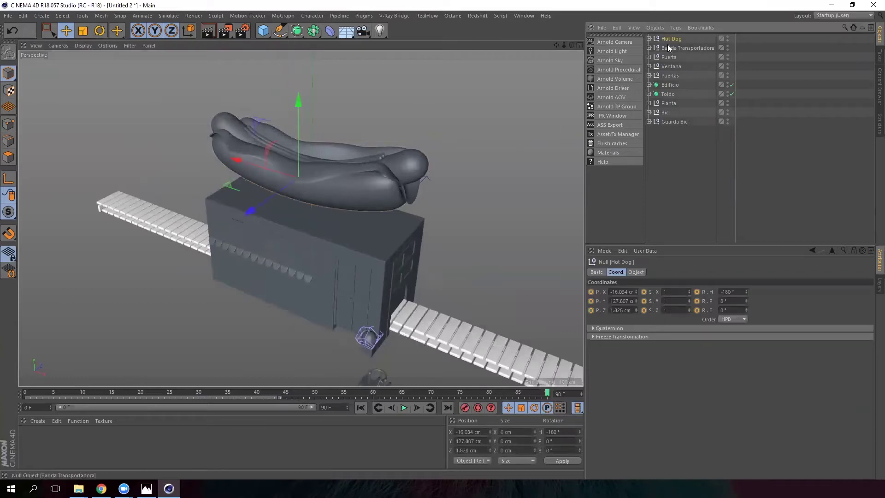
alt+drag(278, 177, 258, 153)
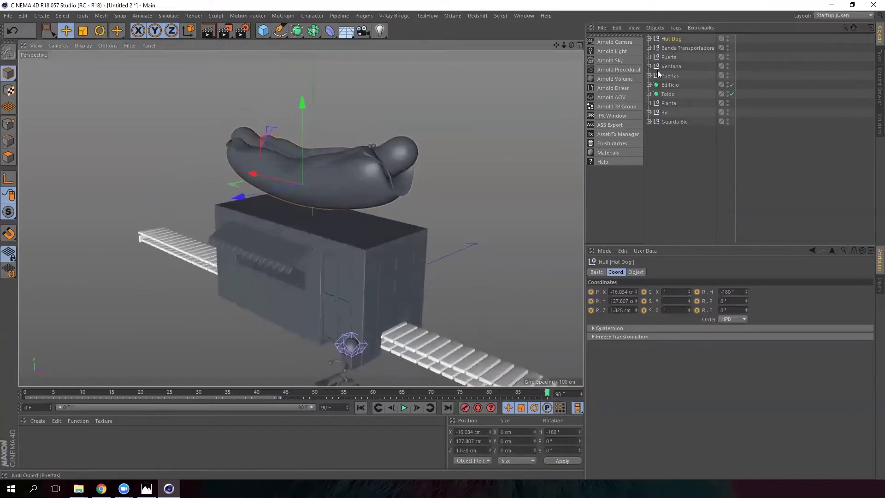
click(686, 48)
alt+drag(439, 196, 319, 314)
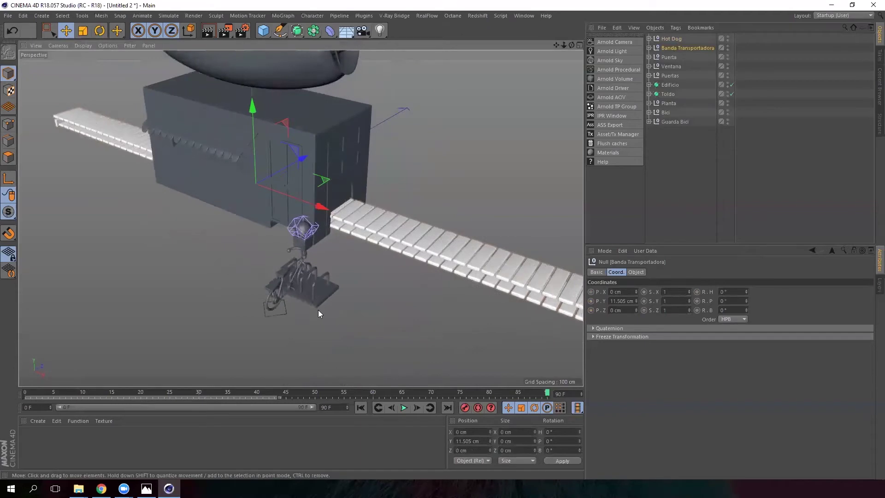
click(667, 115)
click(669, 103)
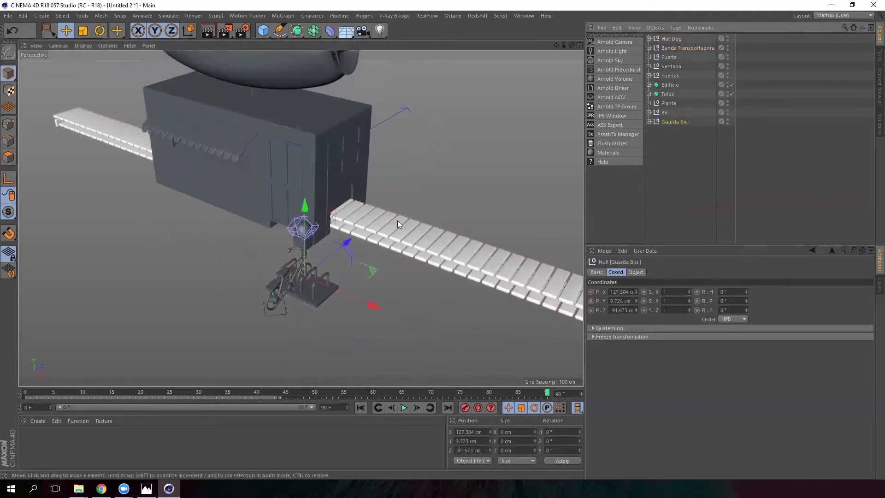
Step: Examine the building's parts: the Toldo awning, the Edificio, the Puertas and the Ventana
alt+drag(462, 175, 535, 150)
click(668, 94)
click(671, 86)
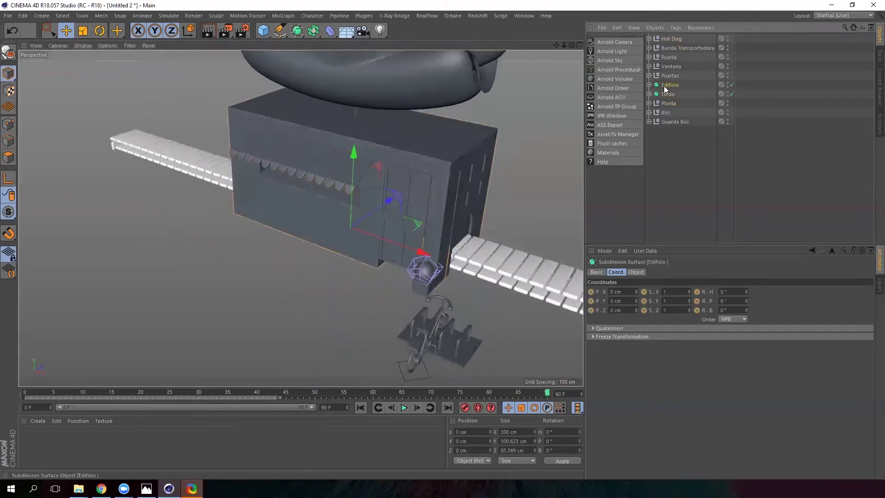
alt+drag(296, 178, 394, 190)
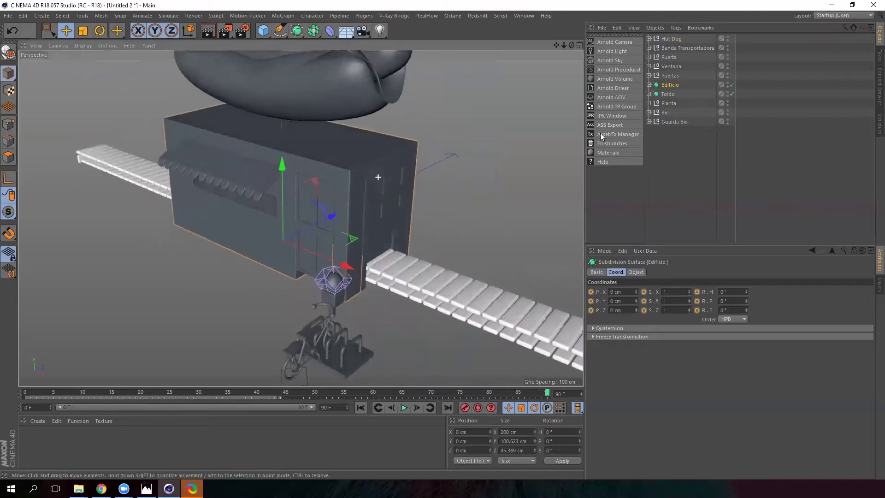
click(670, 76)
alt+drag(228, 219, 295, 203)
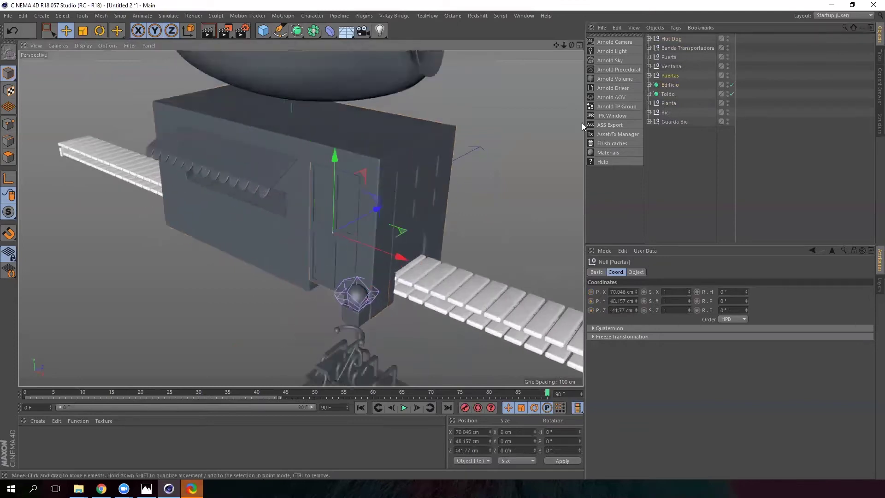
click(671, 67)
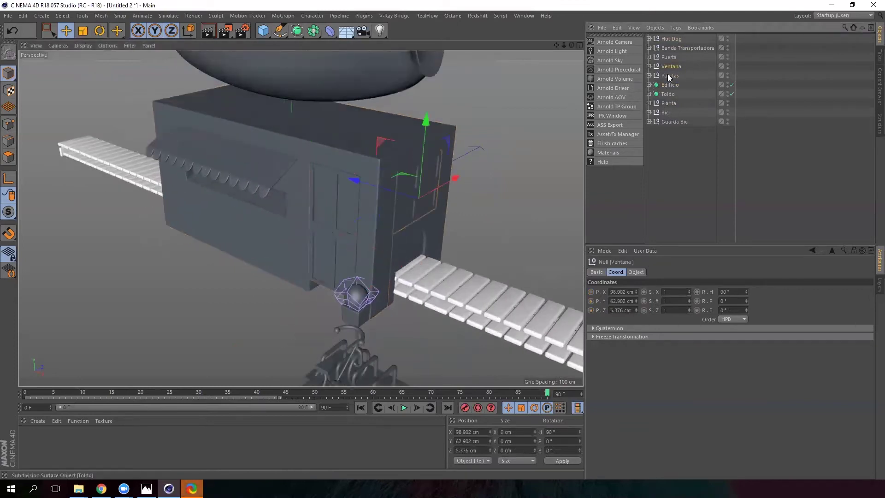
click(661, 169)
scroll(436, 210, down, 10)
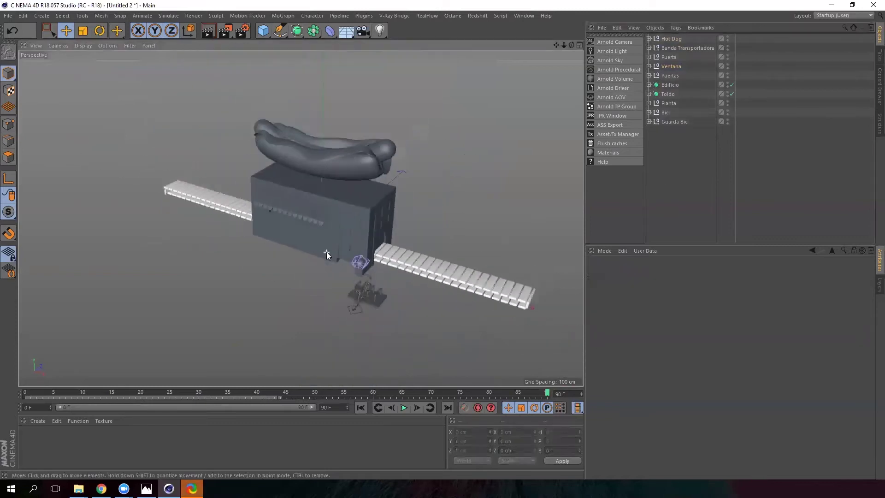
alt+drag(364, 278, 368, 257)
Step: Copy the Silla stool from the Untitled 3 document and paste it into the Untitled 2 scene
click(525, 15)
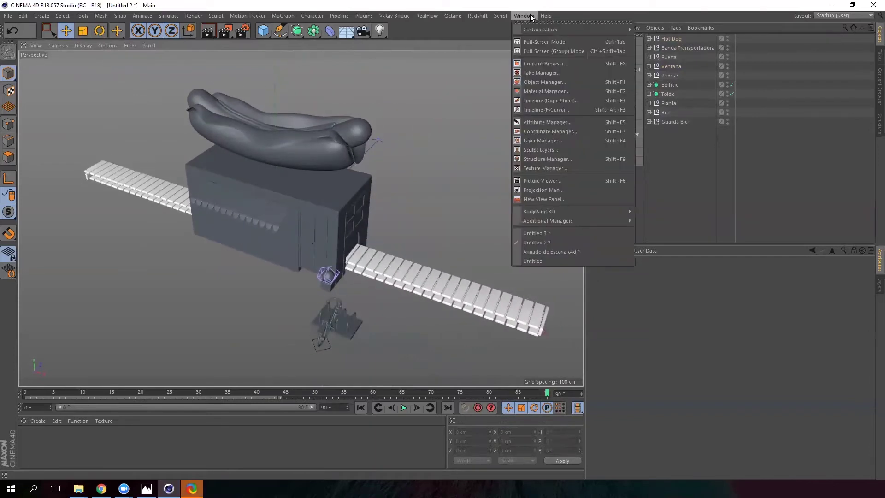
click(552, 233)
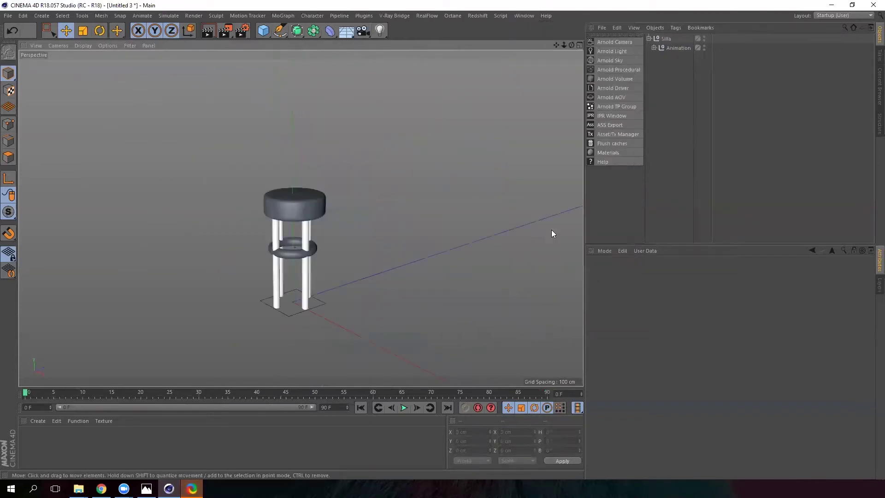
click(649, 39)
scroll(399, 200, down, 3)
alt+drag(325, 238, 327, 262)
click(666, 39)
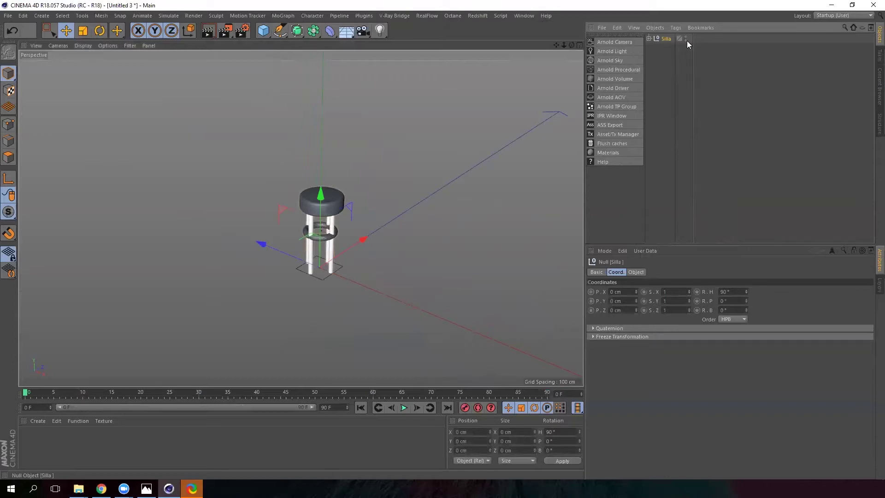
click(529, 15)
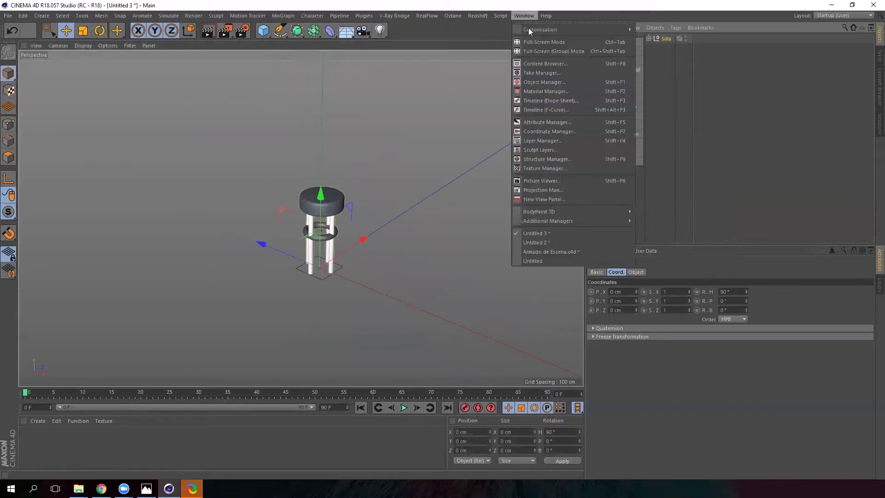
click(546, 242)
alt+drag(372, 156, 374, 189)
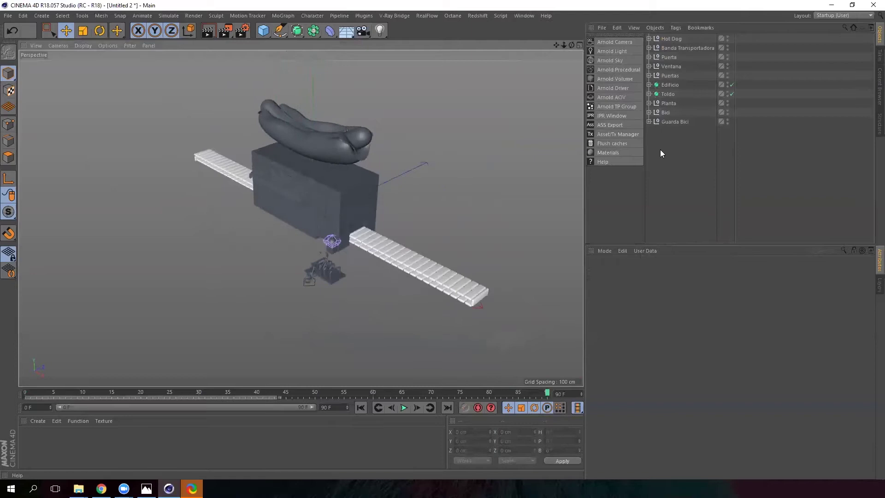
key(ctrl+v)
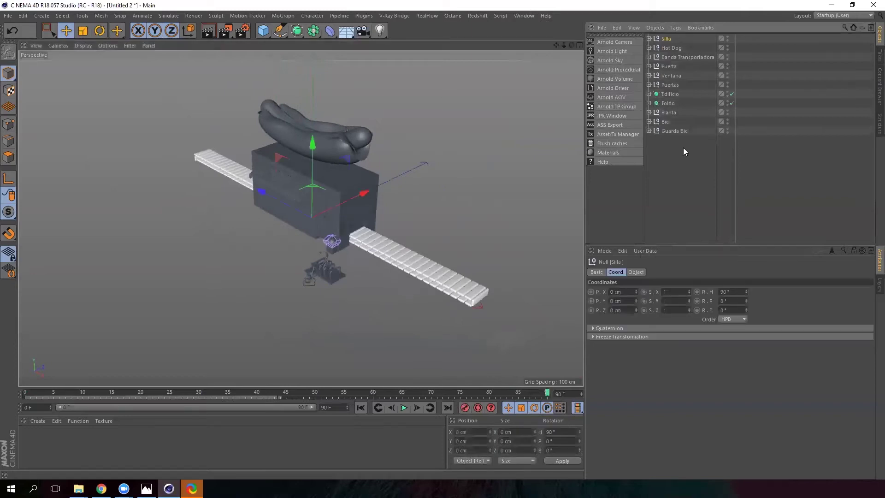
Step: Move the Silla stool in front of the building's awning window, to about X -65 cm and Z -61 cm
alt+drag(314, 196, 165, 202)
alt+right_drag(259, 230, 318, 241)
alt+drag(271, 214, 498, 239)
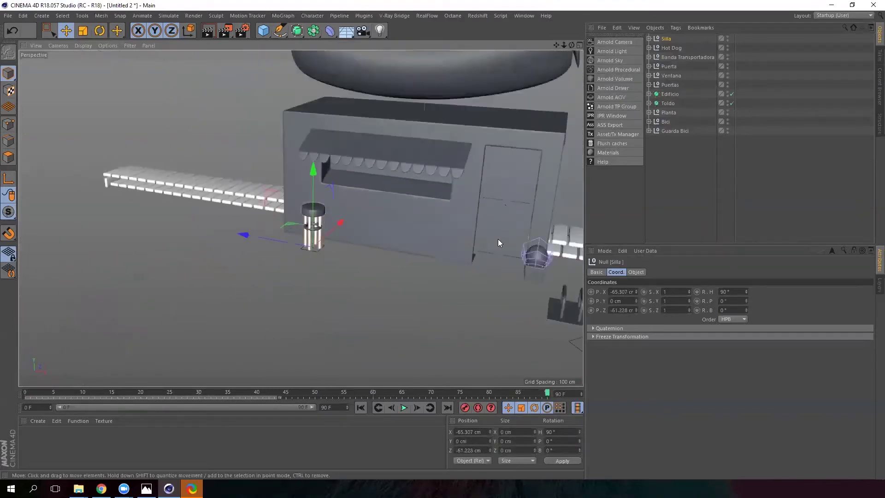
alt+drag(511, 109, 416, 234)
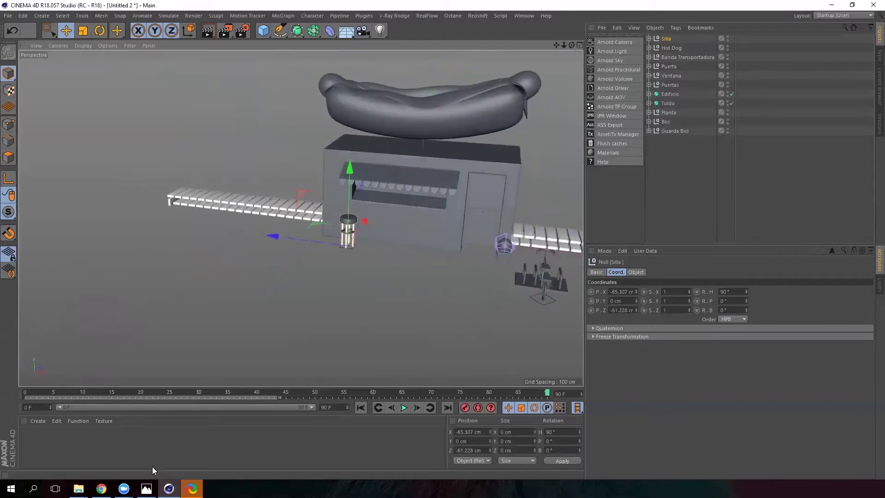
Step: Switch to Photos and enlarge the Refe.png reference to study the stool and plant layout, then put it away
click(147, 489)
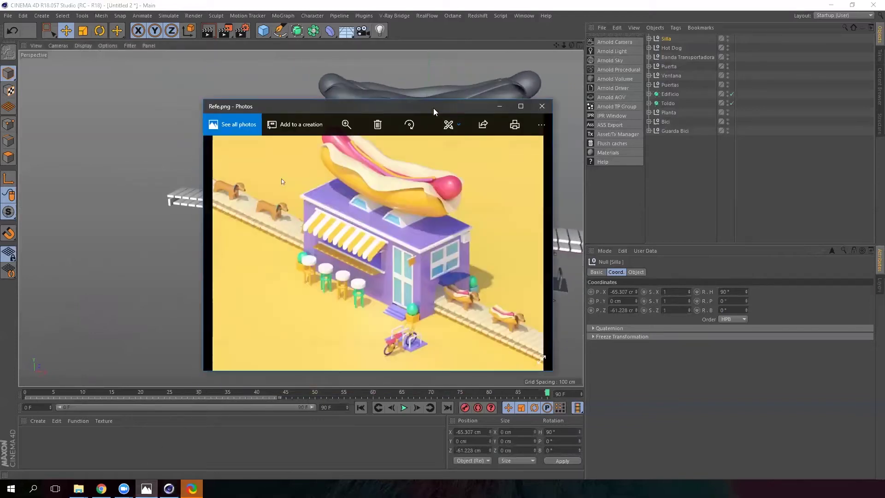
drag(434, 109, 401, 77)
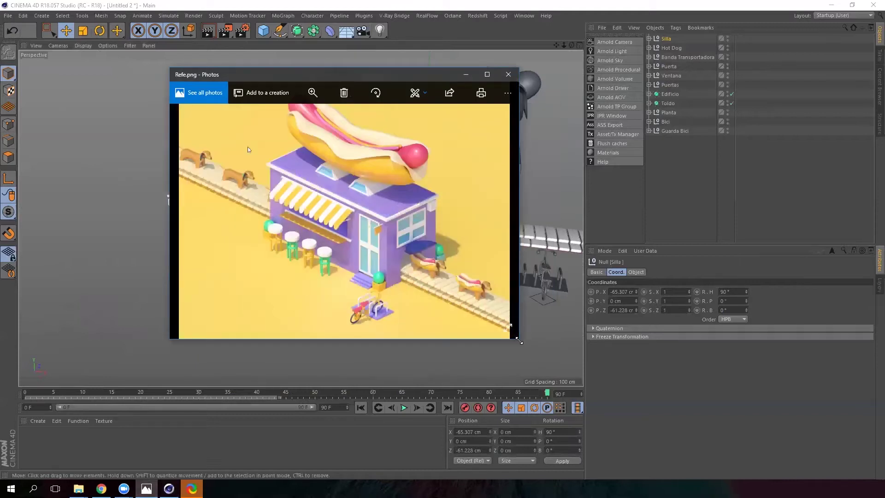
drag(519, 339, 570, 365)
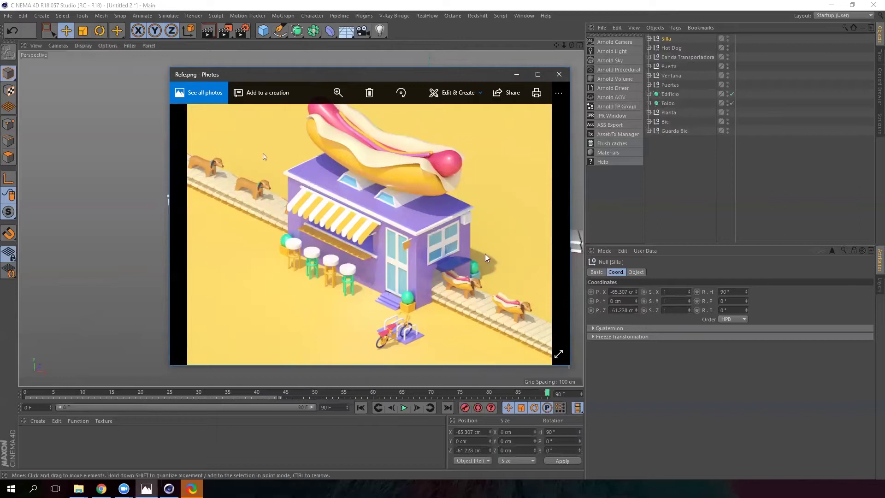
click(520, 74)
Step: Add a MoGraph Cloner and make the Silla stool its child
alt+drag(373, 247, 367, 264)
scroll(356, 224, up, 3)
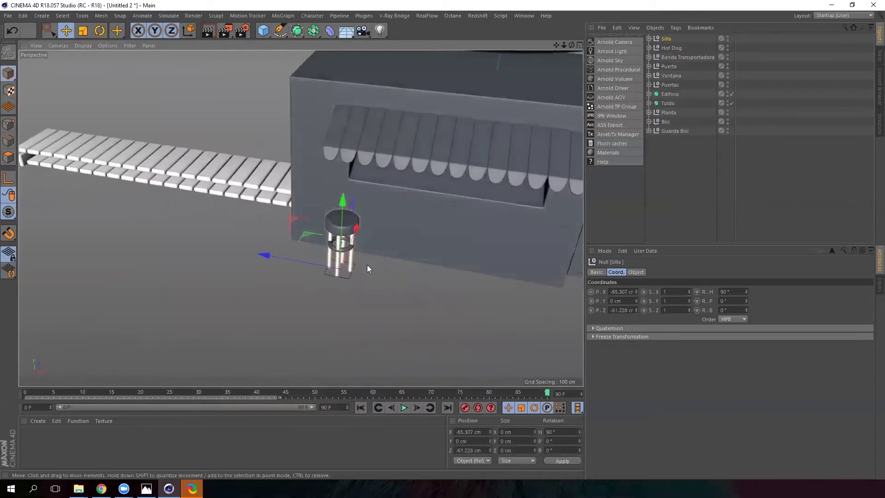
click(286, 16)
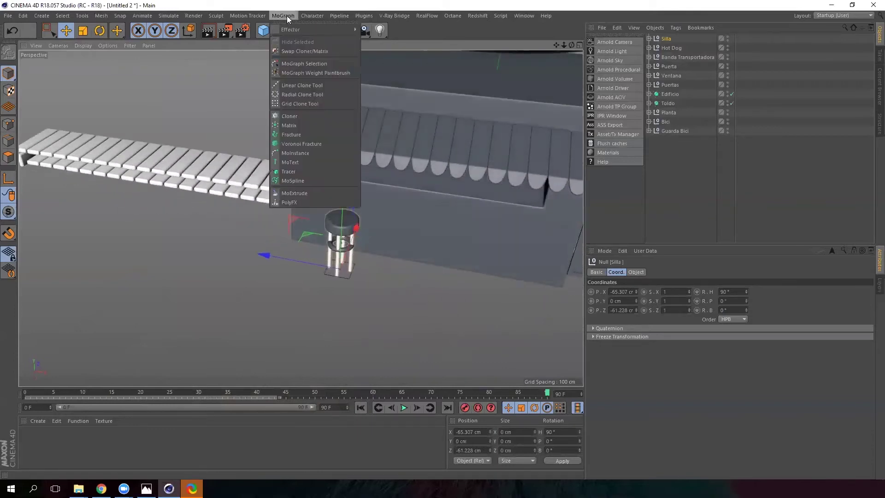
click(292, 115)
alt+drag(292, 117, 426, 155)
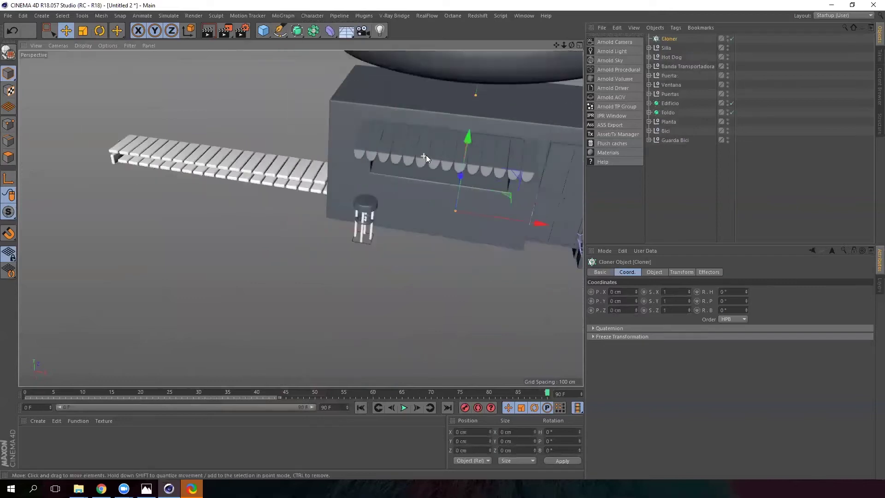
click(667, 48)
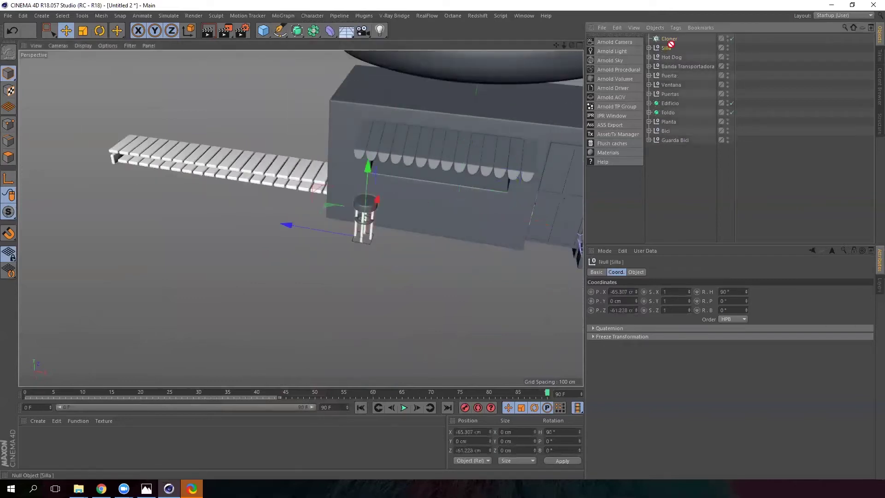
drag(672, 39, 671, 39)
click(669, 38)
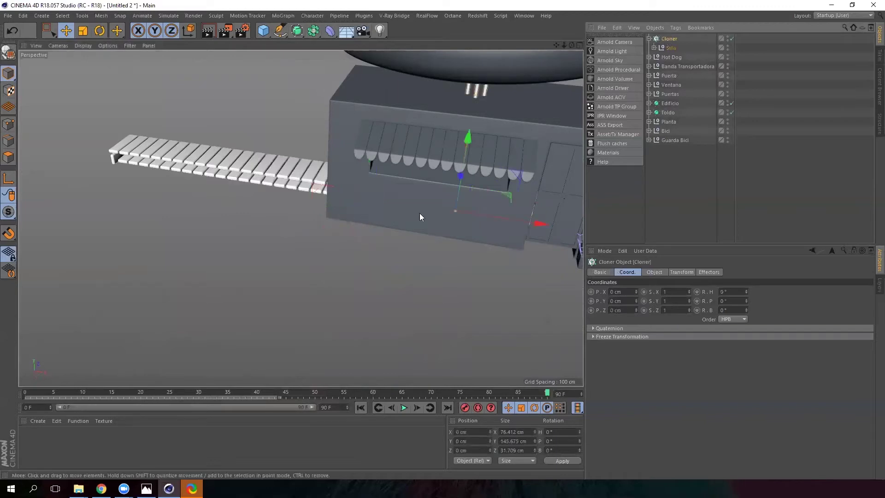
Step: Move the Cloner in front of the building's window, to about X -62 cm and Z -59 cm
scroll(419, 213, down, 3)
alt+drag(414, 212, 382, 215)
drag(544, 215, 476, 241)
drag(433, 187, 327, 171)
scroll(302, 142, up, 5)
mouse_move(302, 142)
alt+mouse_down()
mouse_move(393, 179)
mouse_move(420, 178)
alt+mouse_up()
alt+drag(364, 192, 291, 167)
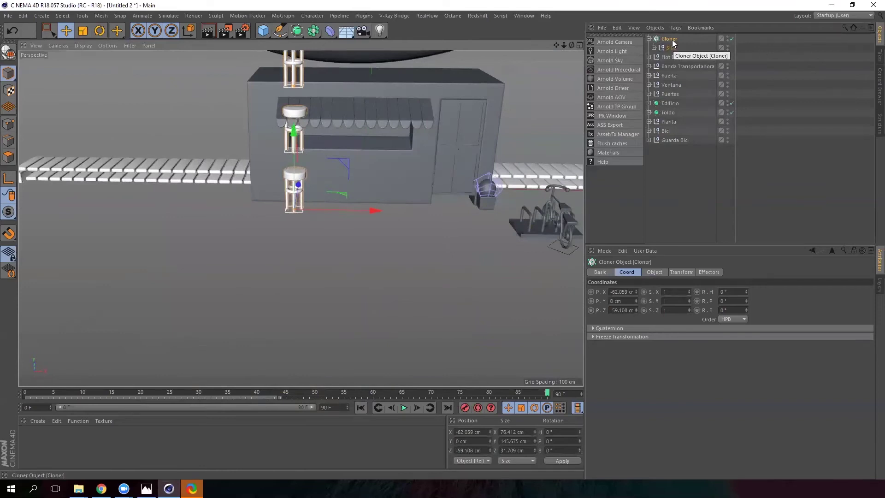
Step: Set the Cloner's step offset to 27 cm in X and 0 cm in Y, with a count of 4 stools
click(657, 272)
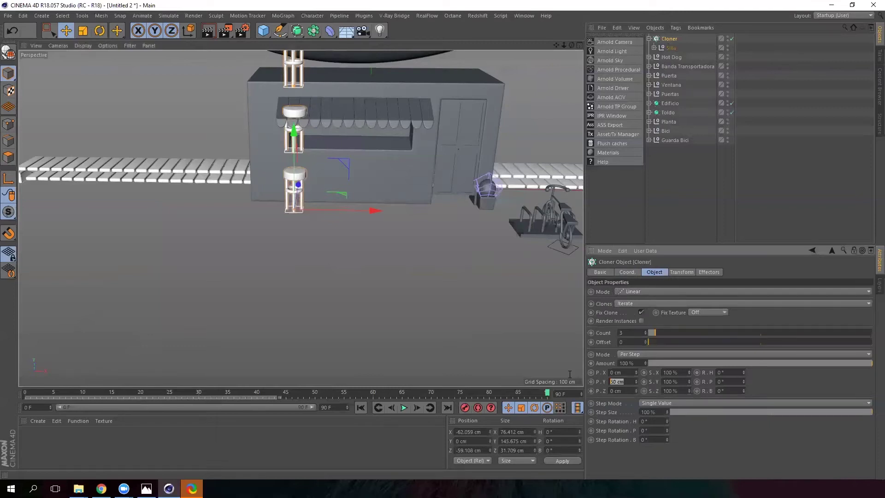
text(0)
key(Return)
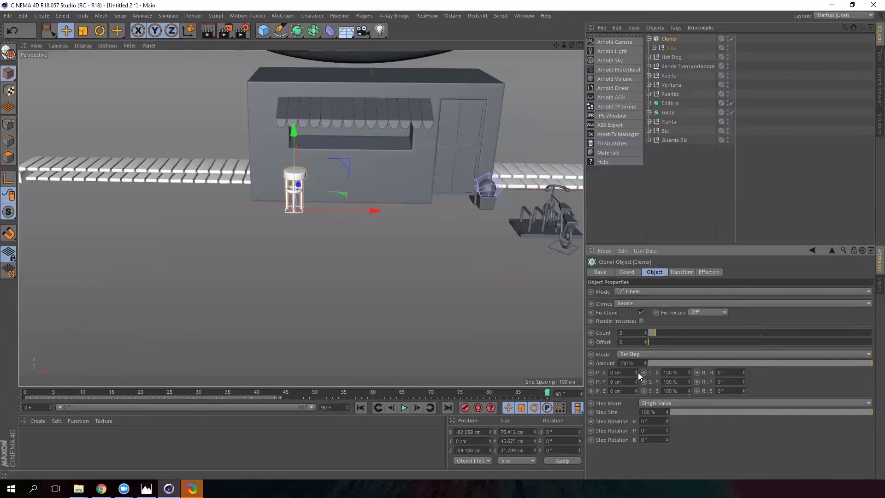
drag(636, 371, 641, 357)
click(645, 331)
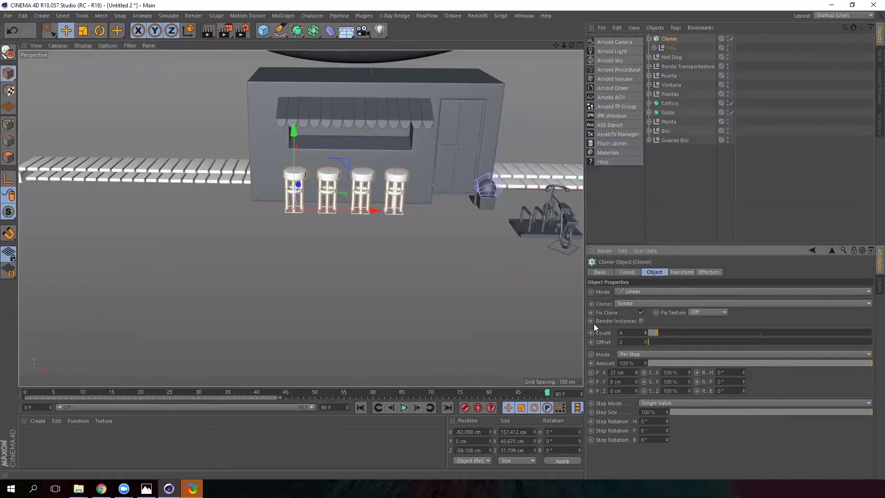
alt+drag(377, 207, 351, 266)
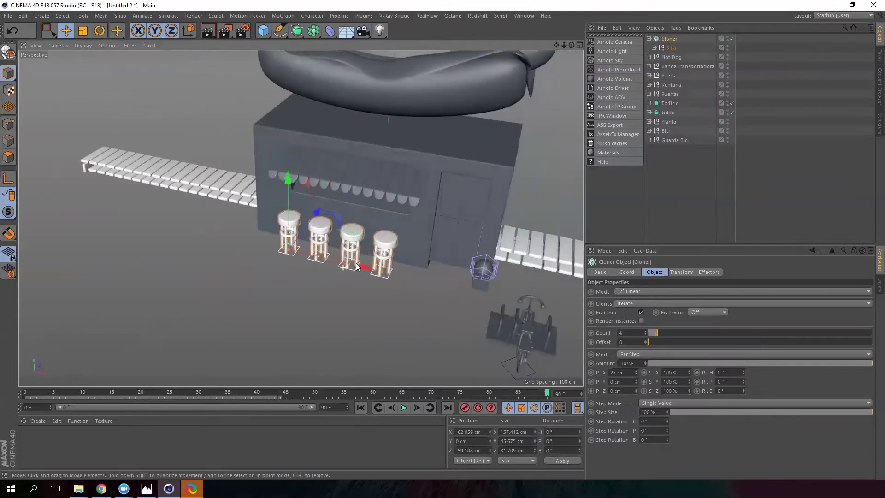
Step: Collapse the Cloner's hierarchy and rename it Sillas
click(649, 39)
double_click(669, 39)
key(BackSpace)
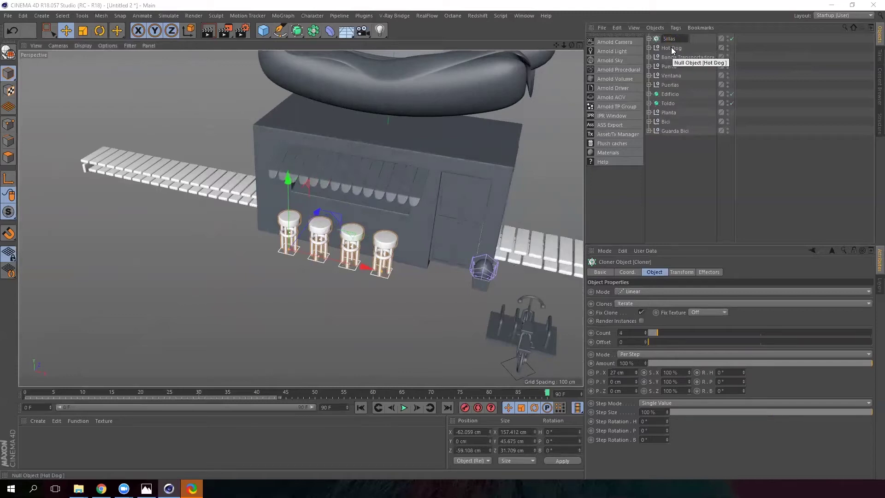
key(Return)
Step: Duplicate the Planta along X to the far end of the stool row, at about X -93 cm
scroll(452, 235, down, 3)
alt+drag(453, 234, 411, 243)
scroll(477, 292, up, 4)
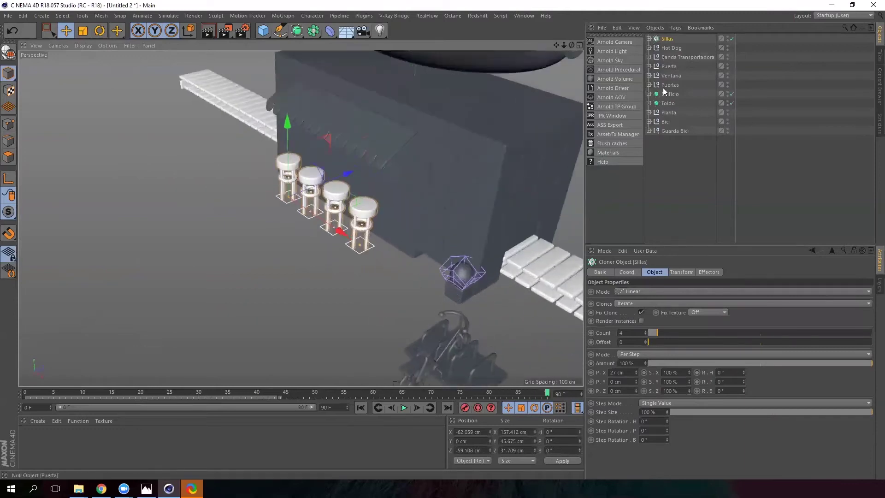
click(669, 112)
scroll(477, 220, down, 3)
alt+drag(442, 252, 514, 283)
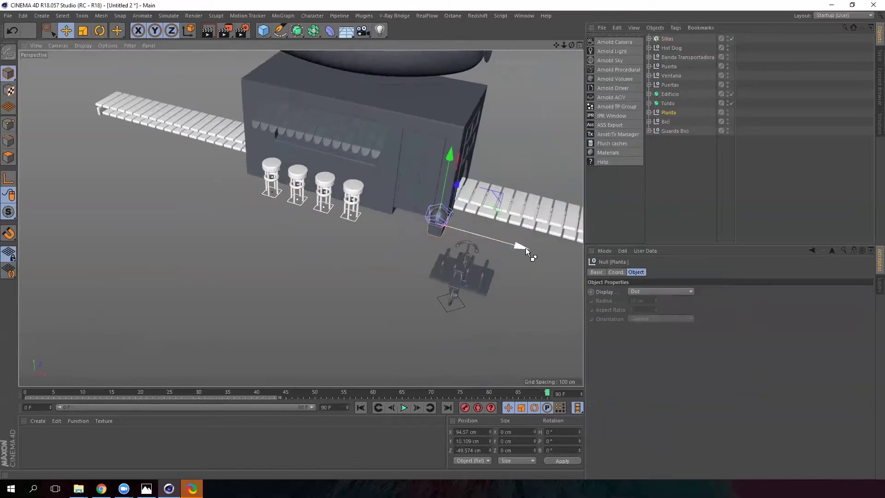
ctrl+drag(515, 246, 319, 213)
alt+drag(387, 233, 684, 106)
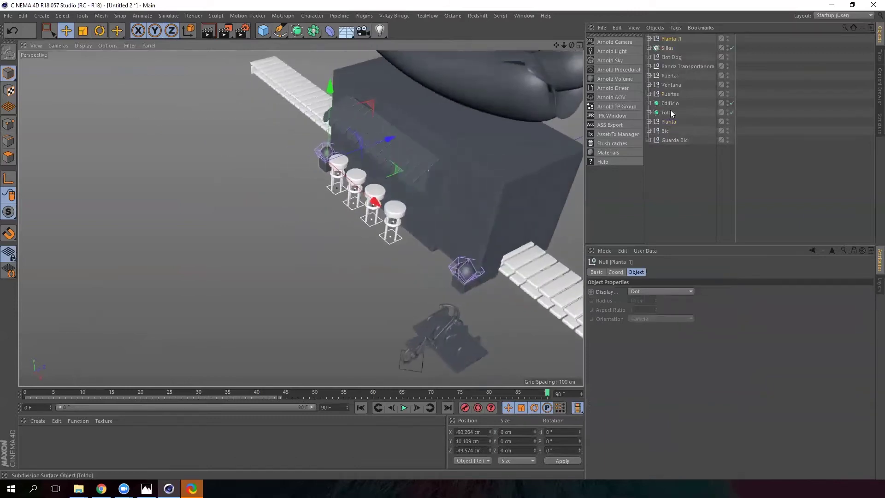
Step: Duplicate the Planta along Z to the building's back corner, at about Z 52 cm, and list the copies beside the original
click(671, 121)
alt+drag(378, 231, 455, 206)
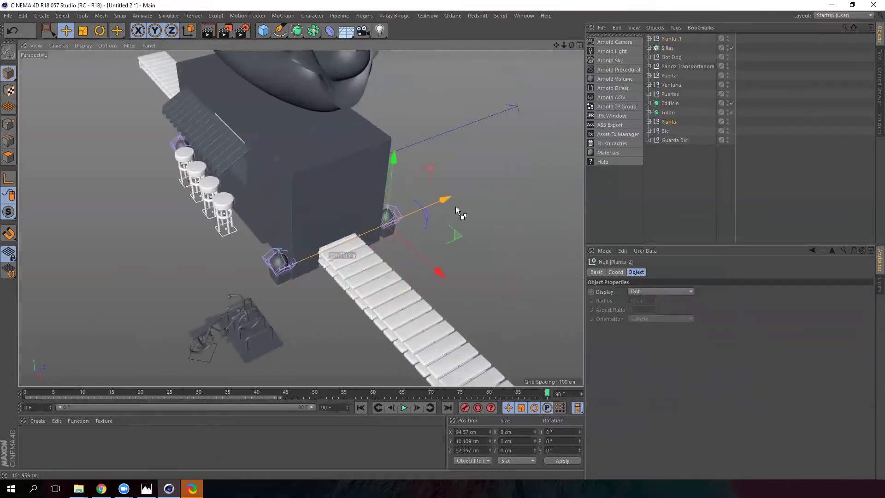
ctrl+click(671, 48)
drag(671, 48, 670, 130)
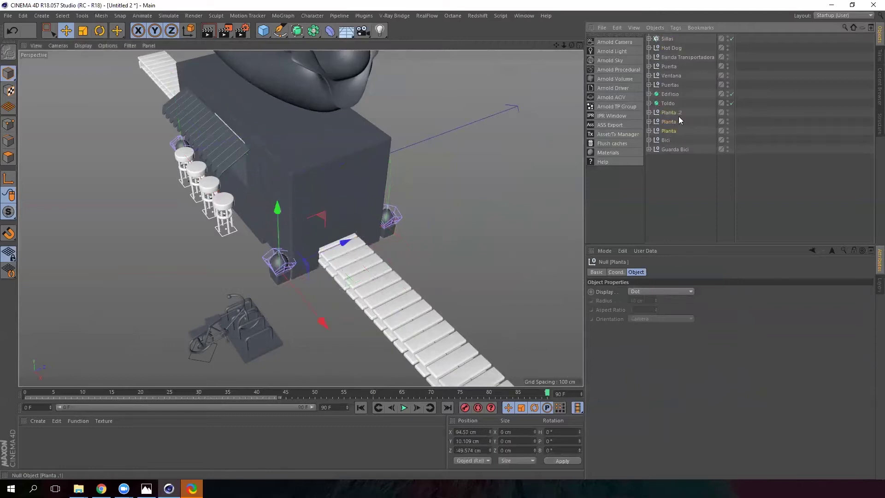
Step: Group the three Planta objects into a null named Plantas and collapse its hierarchy
shift+click(678, 115)
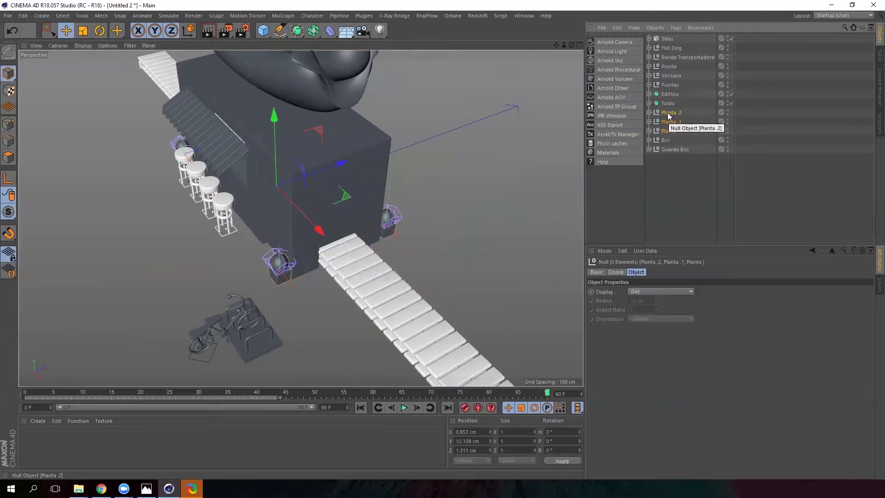
key(alt+g)
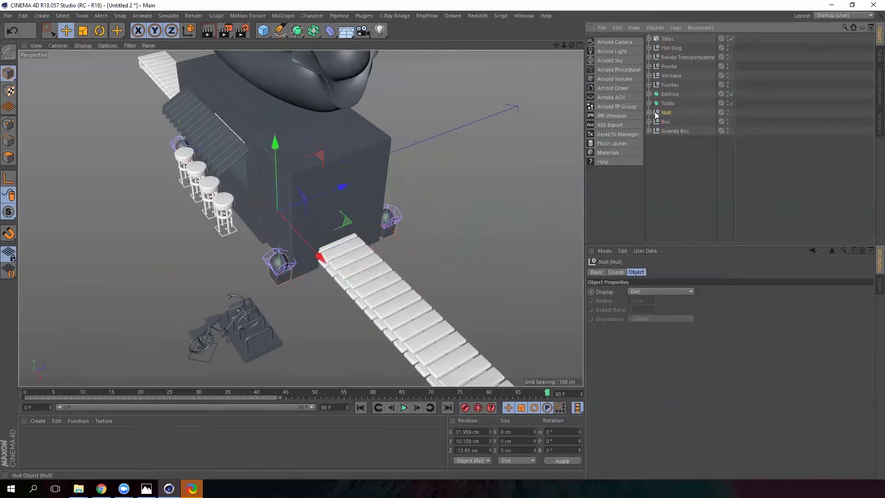
click(649, 112)
double_click(667, 112)
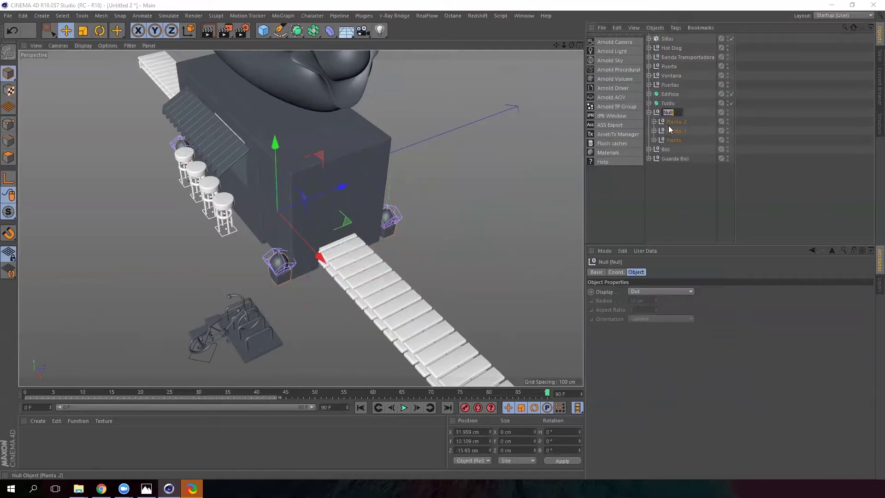
key(BackSpace)
text(Plantas)
key(Return)
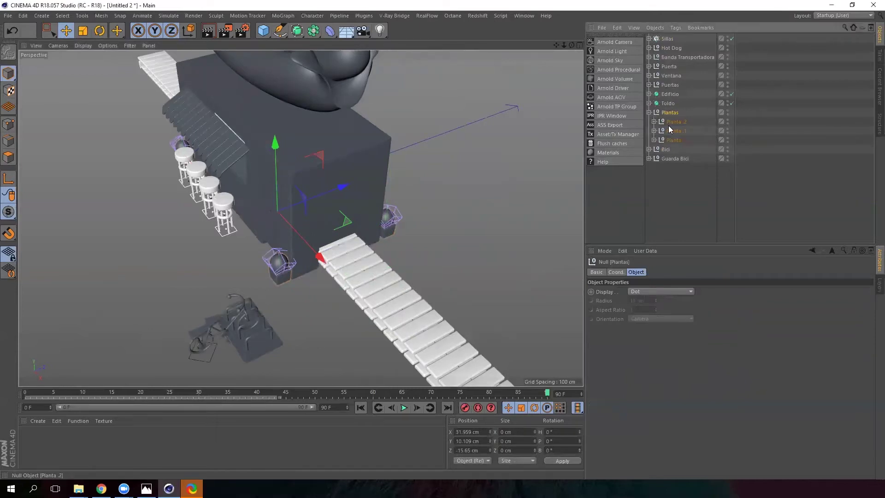
click(648, 113)
click(658, 189)
Step: Check the reference image, then add a cube, raise it to the roof at about Y 97 cm and flatten it to about 7 cm
scroll(246, 224, down, 3)
alt+drag(279, 253, 367, 163)
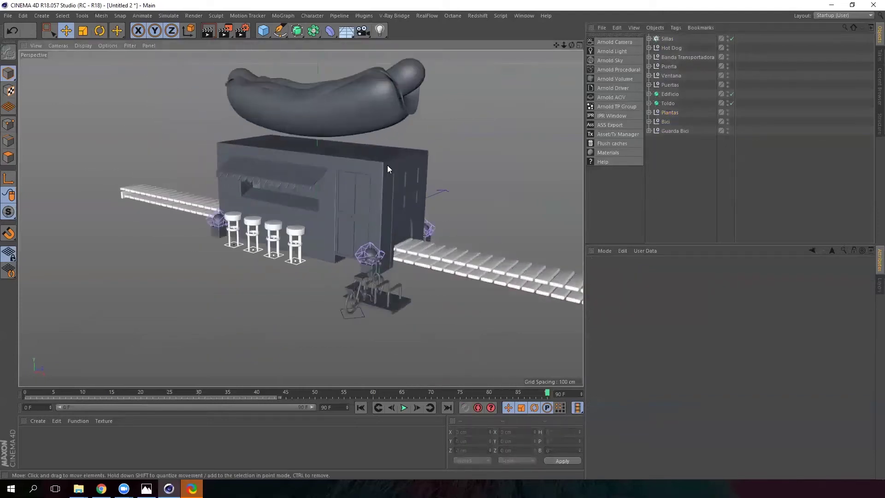
click(146, 489)
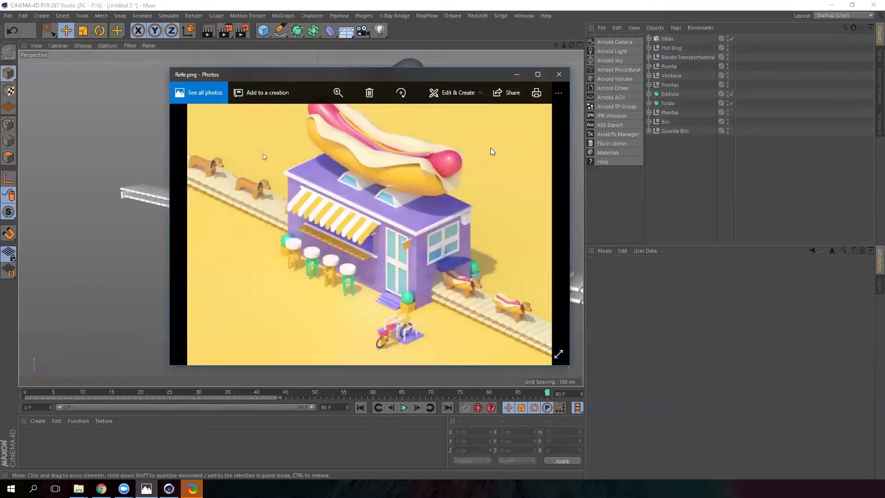
click(264, 30)
click(344, 44)
drag(318, 146, 318, 238)
drag(321, 161, 316, 64)
scroll(309, 110, up, 3)
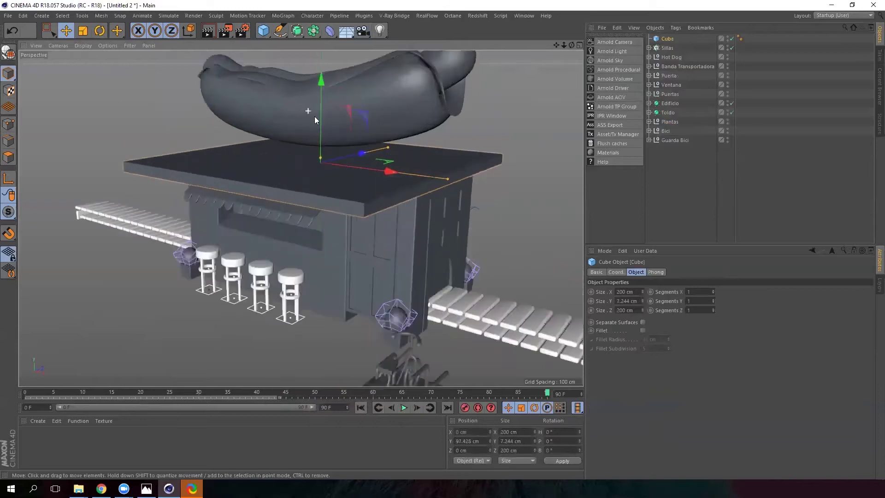
Step: Resize the roof slab to about 205 × 2.5 × 92 cm so it slightly overhangs the building
scroll(309, 112, up, 2)
drag(321, 162, 323, 166)
alt+drag(450, 171, 421, 155)
alt+drag(445, 205, 726, 334)
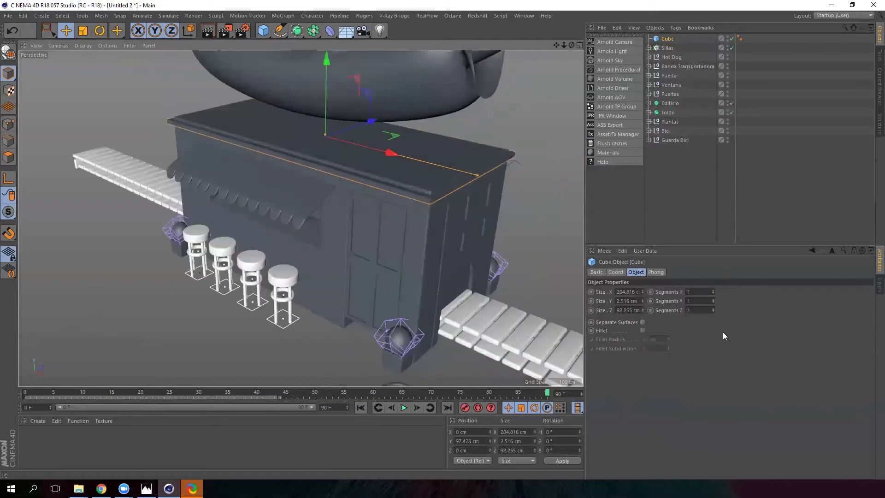
Step: Enable the roof slab's fillet with a radius of 0.5 cm
click(643, 330)
click(663, 339)
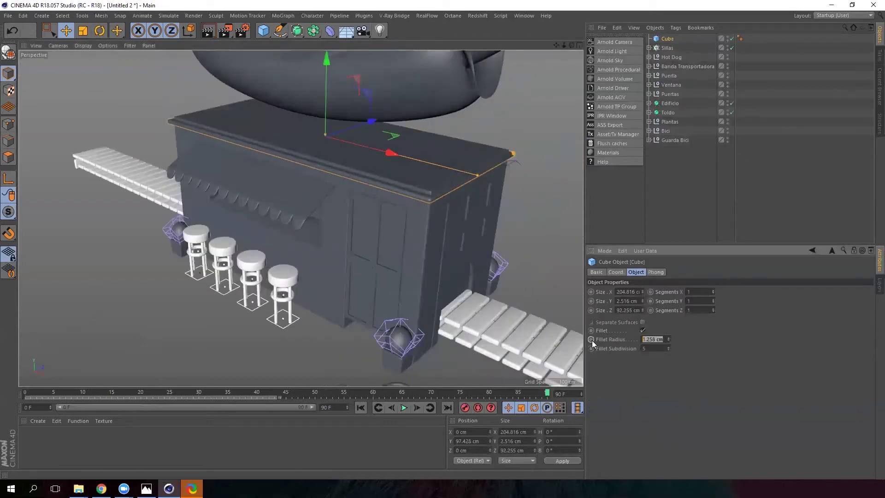
text(0.5)
key(Return)
Step: Add a second cube and scale it down uniformly to about 37 cm
alt+drag(264, 142, 404, 183)
scroll(404, 183, down, 2)
alt+middle_drag(348, 275, 340, 198)
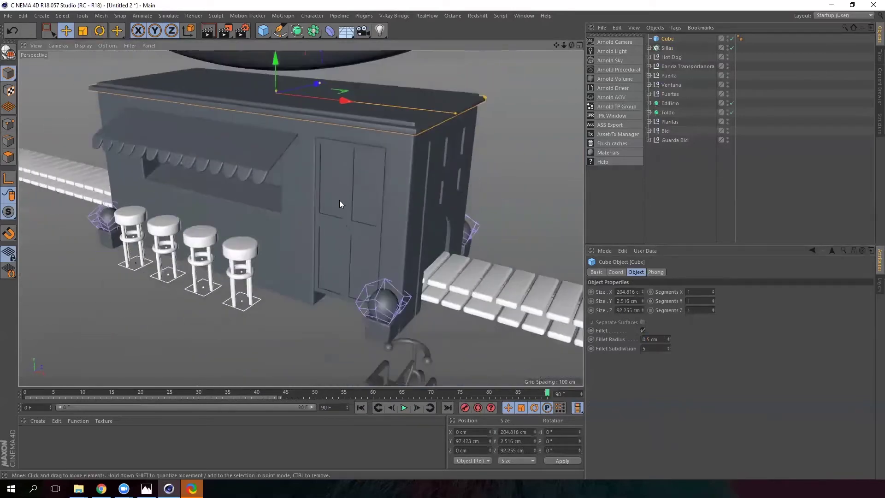
scroll(339, 198, down, 3)
drag(259, 37, 360, 43)
scroll(368, 237, down, 3)
key(t)
drag(367, 237, 312, 268)
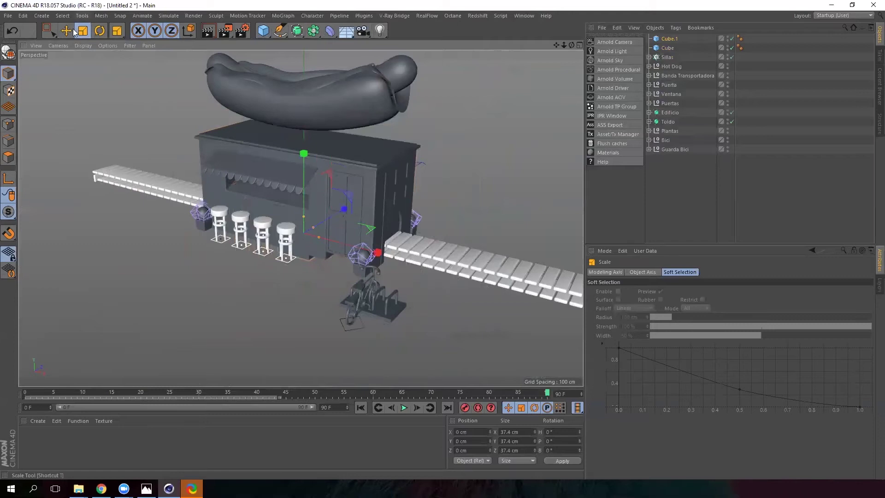
Step: Move the second cube to the upper part of the building's end wall, at about X 107 cm and Y 93 cm
key(e)
drag(376, 253, 475, 279)
drag(400, 226, 255, 152)
scroll(400, 139, up, 2)
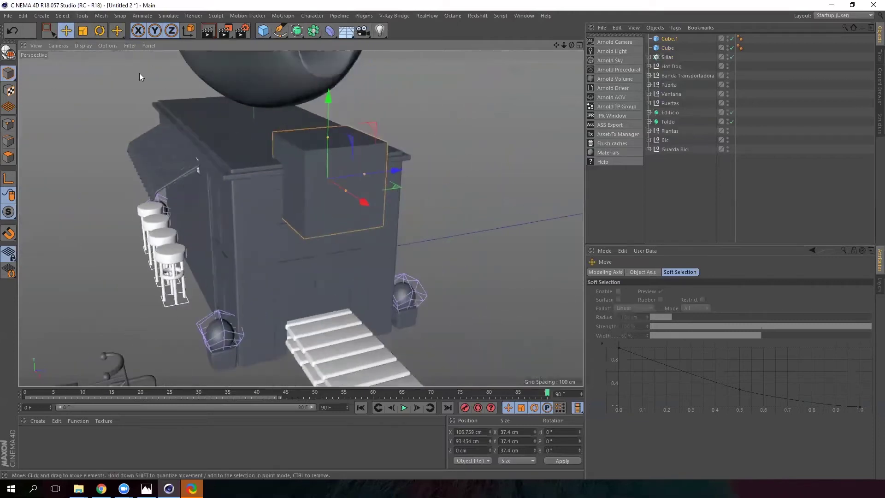
Step: Scale the second cube to about 14.5 cm and shift it under the roof's rear corner, at about Z 31 cm
key(t)
drag(470, 117, 301, 207)
key(e)
mouse_move(326, 97)
mouse_down()
mouse_move(327, 138)
mouse_move(331, 109)
mouse_up()
drag(397, 184, 454, 178)
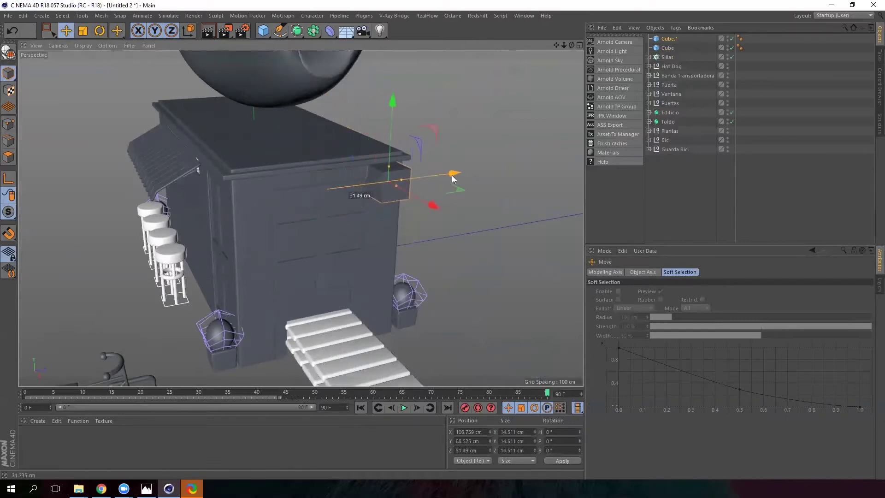
Step: Reduce the small cube to about 9.3 cm and seat it against the wall at about X 101, Y 90 and Z 33 cm
scroll(439, 174, up, 3)
click(83, 31)
drag(482, 118, 413, 145)
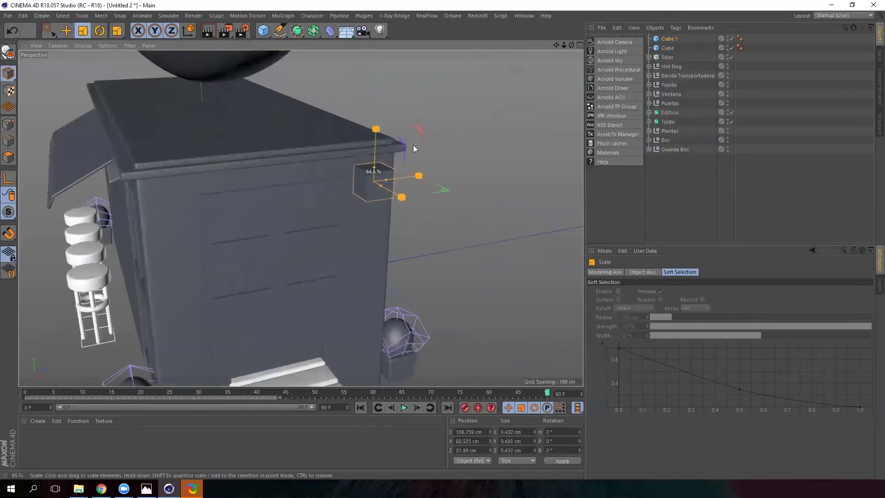
scroll(329, 189, up, 5)
click(66, 30)
drag(417, 179, 394, 177)
alt+drag(290, 171, 461, 169)
drag(376, 118, 377, 103)
drag(453, 185, 367, 177)
Step: Make the small cube editable and select its outward-facing polygon
key(c)
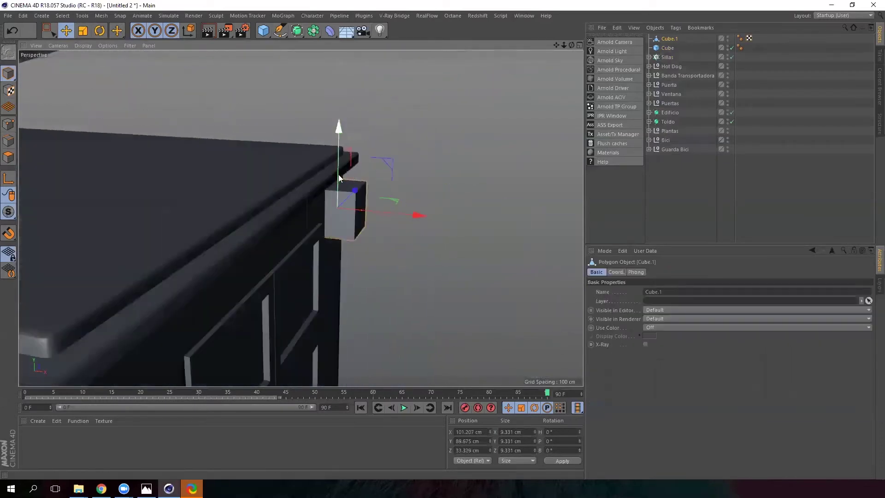
click(8, 157)
alt+drag(419, 223, 340, 200)
click(362, 251)
scroll(378, 243, up, 4)
scroll(363, 203, down, 4)
alt+drag(354, 210, 397, 234)
scroll(398, 234, up, 2)
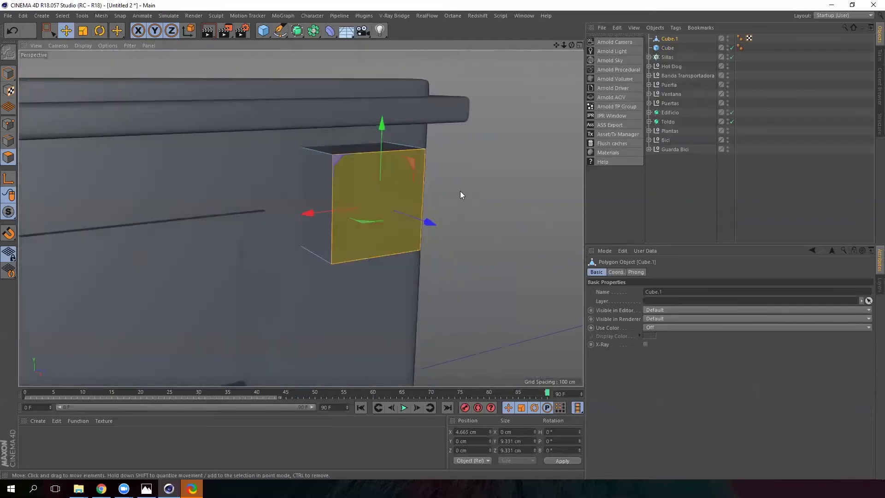
Step: Inset the selected polygon to about 8.1 cm and extrude it inward about 1 cm to form a recess
click(83, 31)
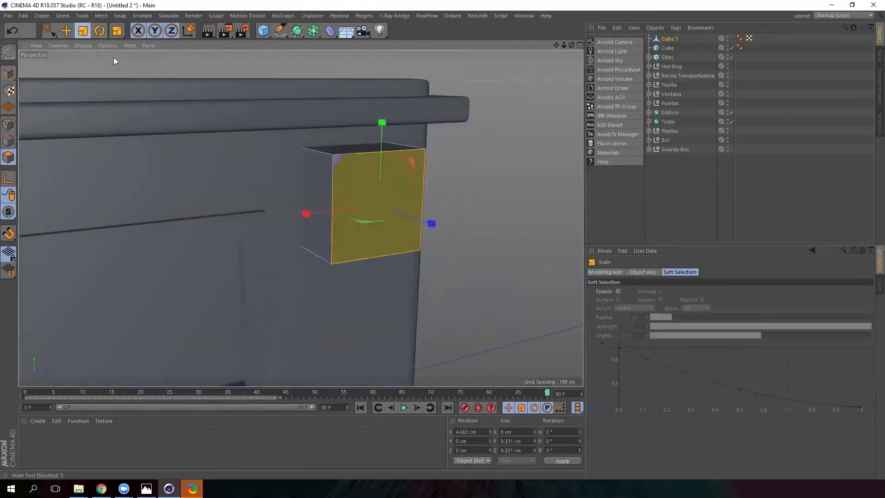
drag(530, 111, 497, 141)
alt+drag(396, 163, 492, 167)
click(66, 30)
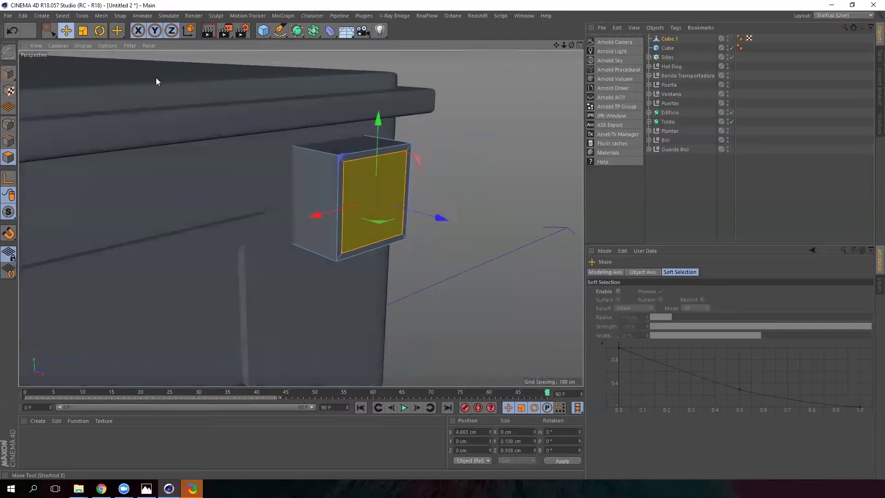
mouse_move(447, 220)
mouse_down()
mouse_move(432, 214)
mouse_move(437, 220)
mouse_up()
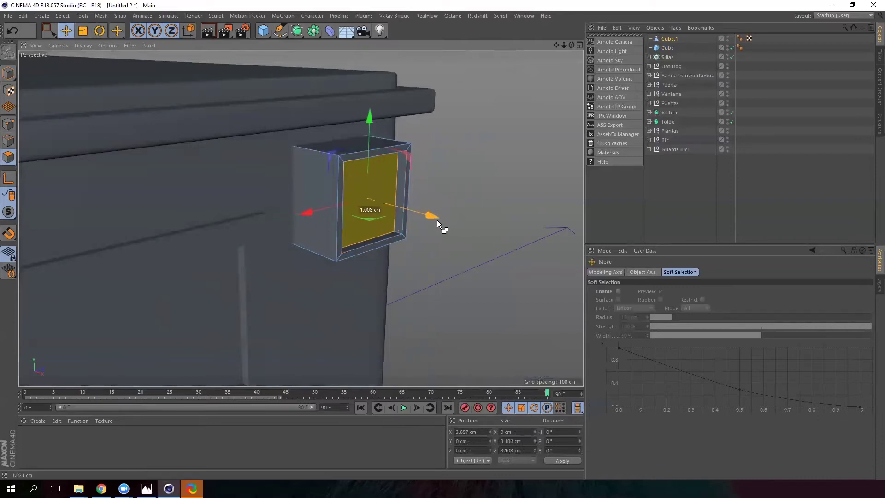
alt+drag(484, 193, 460, 198)
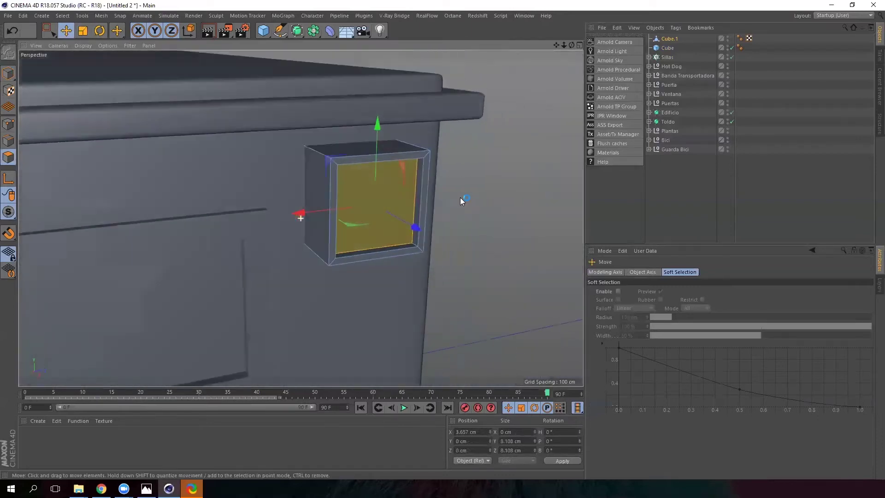
Step: Add a Bevel deformer as a child of the small cube and select it
click(330, 30)
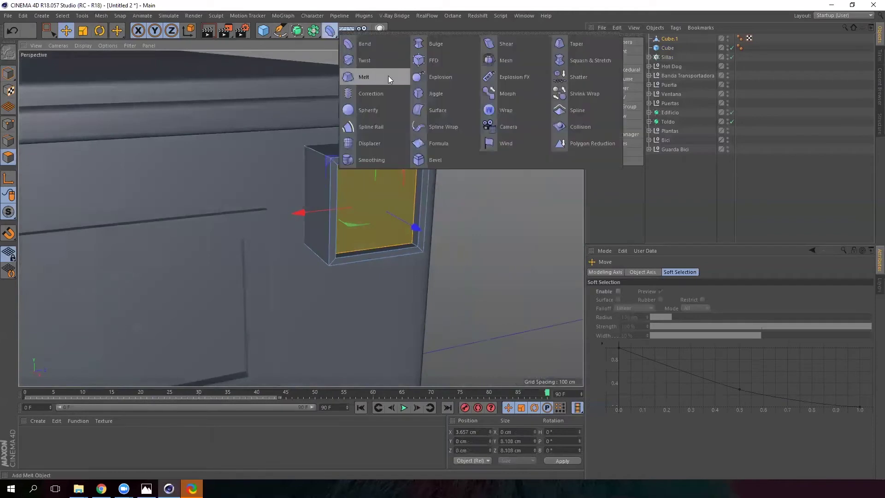
click(444, 156)
mouse_move(669, 39)
mouse_down()
mouse_move(666, 52)
mouse_move(674, 47)
mouse_up()
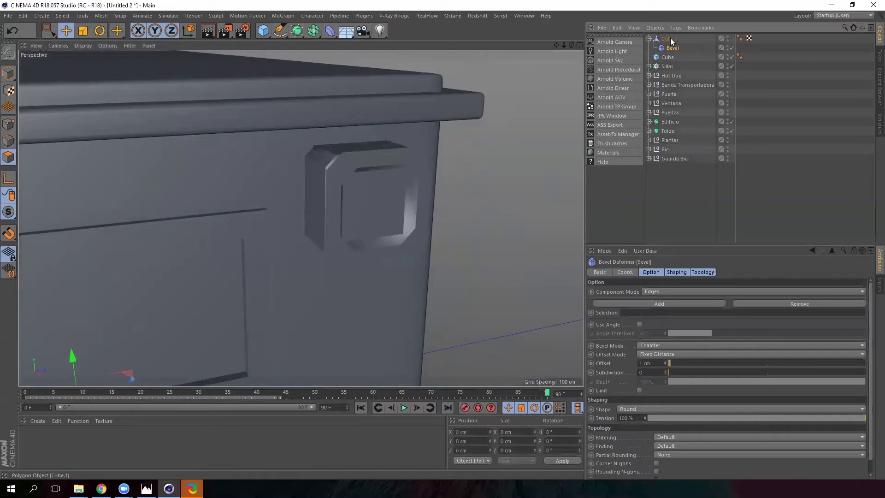
click(651, 39)
click(674, 48)
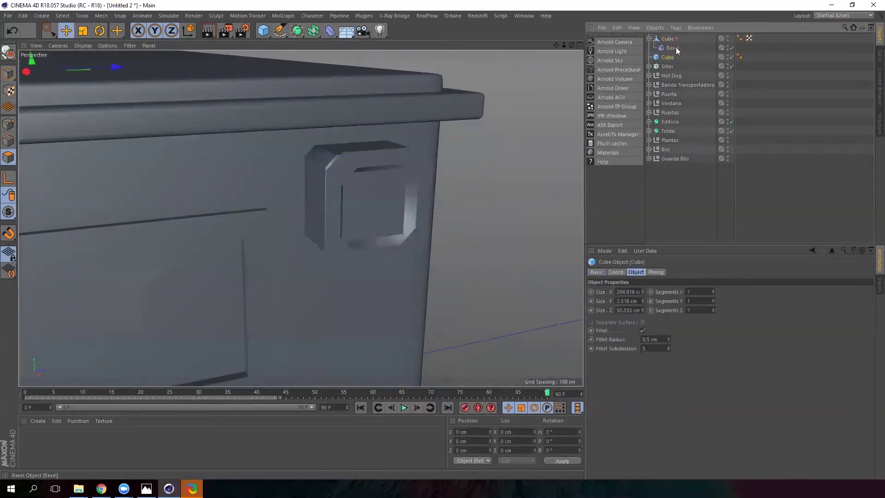
Step: Set the Bevel deformer's offset to 0.1 cm
click(657, 363)
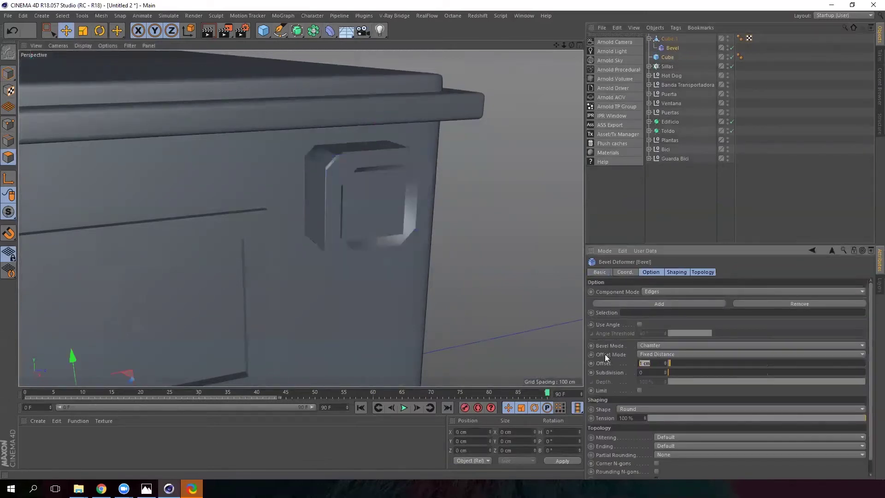
text(0.3)
key(Return)
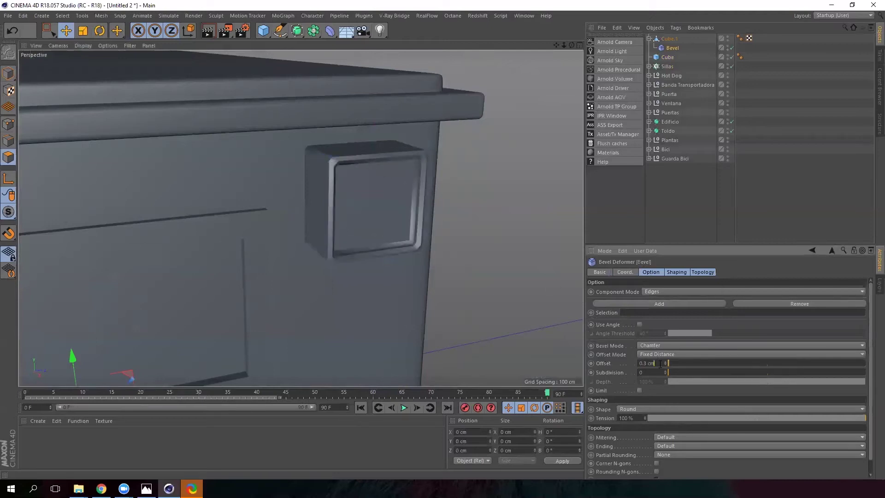
text(0.1)
key(Return)
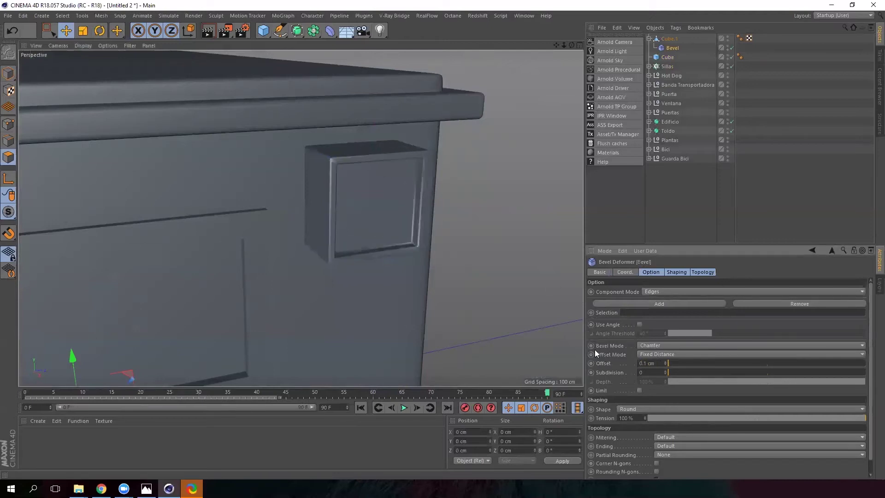
Step: Set the Bevel deformer's subdivision to 2
scroll(323, 162, up, 5)
alt+drag(325, 163, 357, 142)
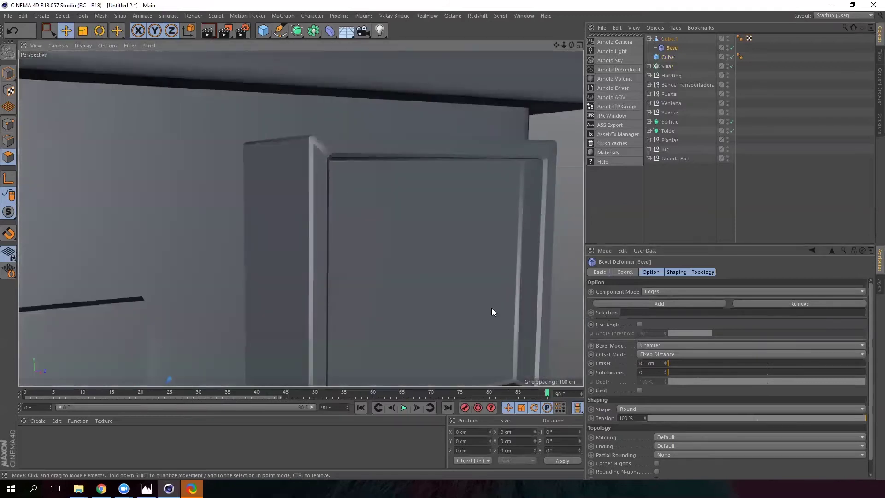
click(664, 371)
click(665, 371)
alt+drag(355, 190, 314, 201)
scroll(411, 206, down, 5)
scroll(315, 185, up, 4)
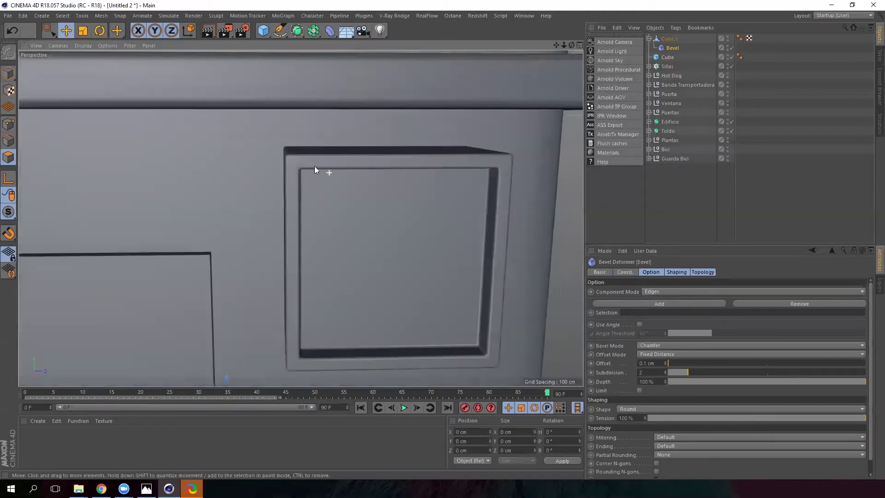
Step: Select the small box's outer and inner front edge loops and the recess's back loop with Loop Selection
click(670, 40)
alt+drag(337, 146, 368, 161)
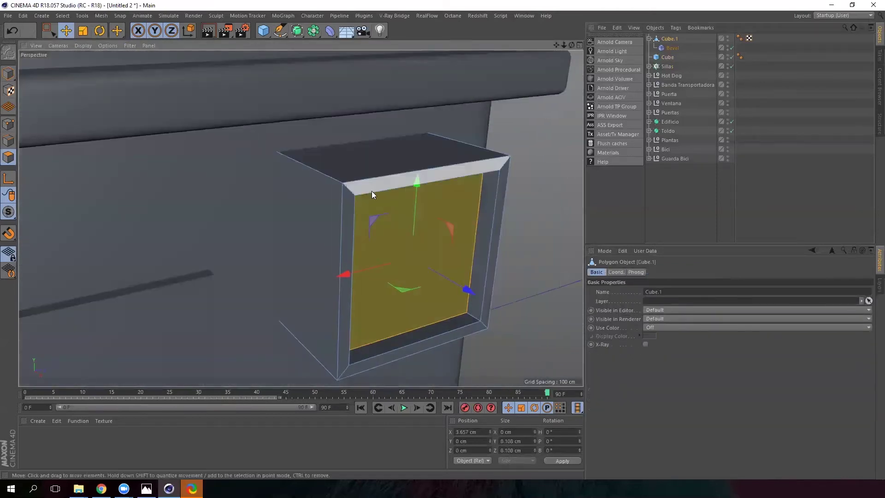
click(137, 156)
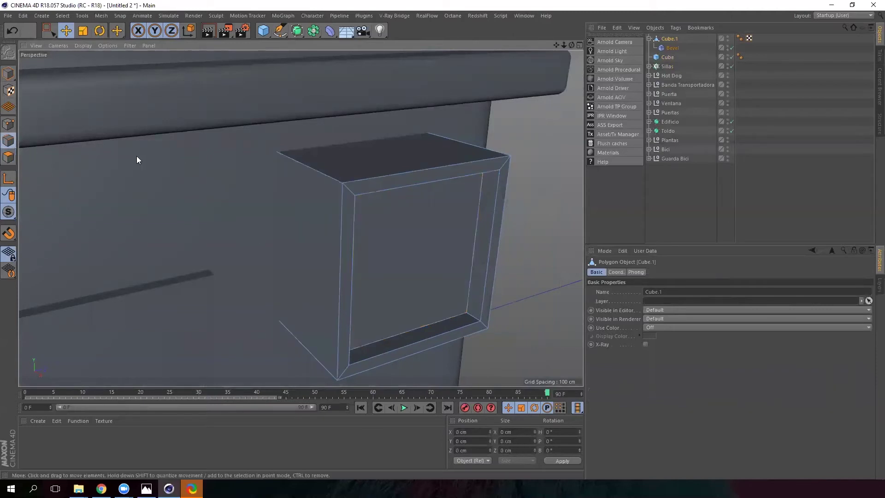
click(63, 16)
click(84, 79)
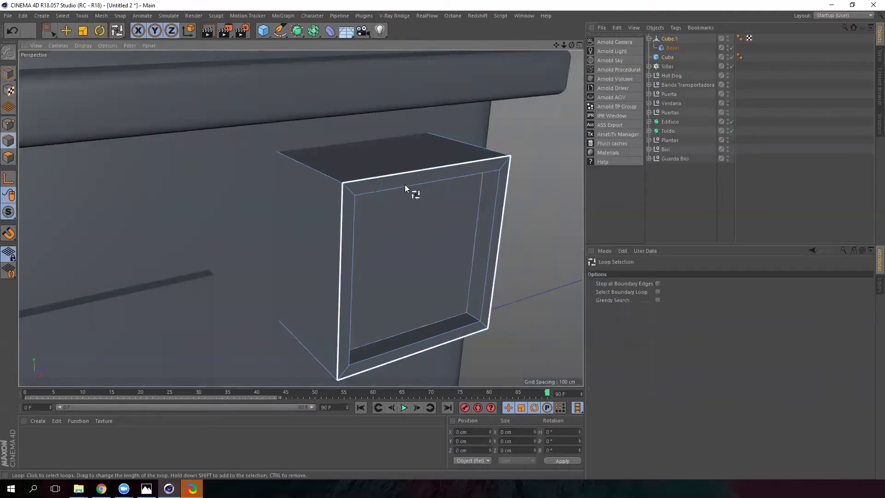
click(385, 175)
shift+click(383, 190)
alt+drag(429, 254, 443, 198)
shift+click(455, 186)
alt+drag(496, 193, 424, 238)
click(66, 31)
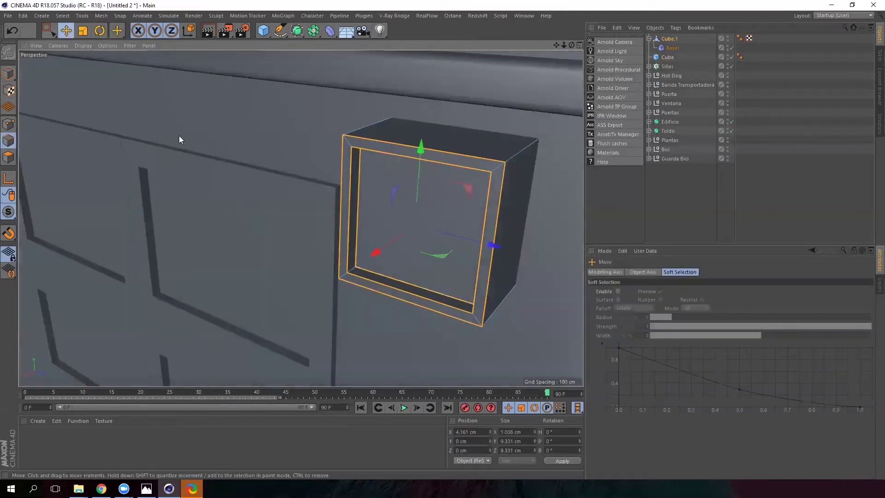
Step: Add the small box's side edges to the front edge selection and store it with Set Selection
alt+drag(179, 136, 382, 122)
shift+click(408, 100)
shift+click(403, 218)
alt+drag(461, 240, 433, 212)
click(61, 17)
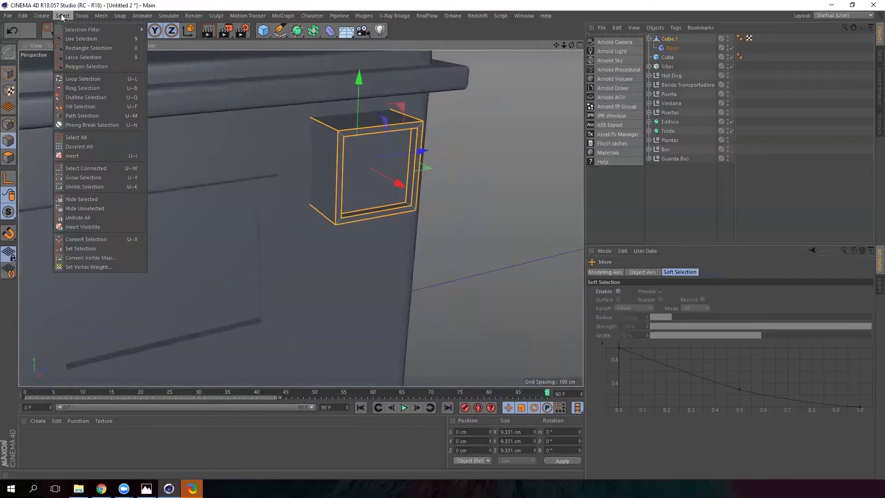
click(107, 249)
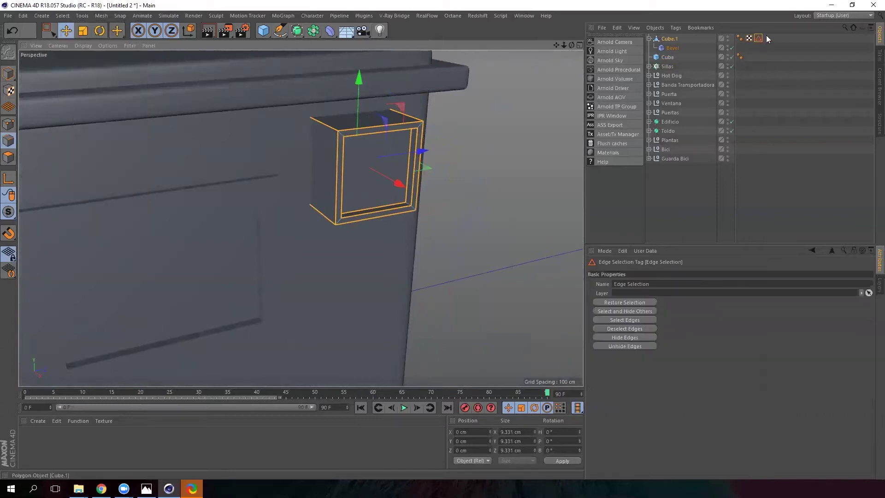
Step: Restrict the small box's Bevel deformer to the stored Edge Selection
click(674, 49)
drag(758, 38, 629, 314)
alt+drag(394, 124, 381, 165)
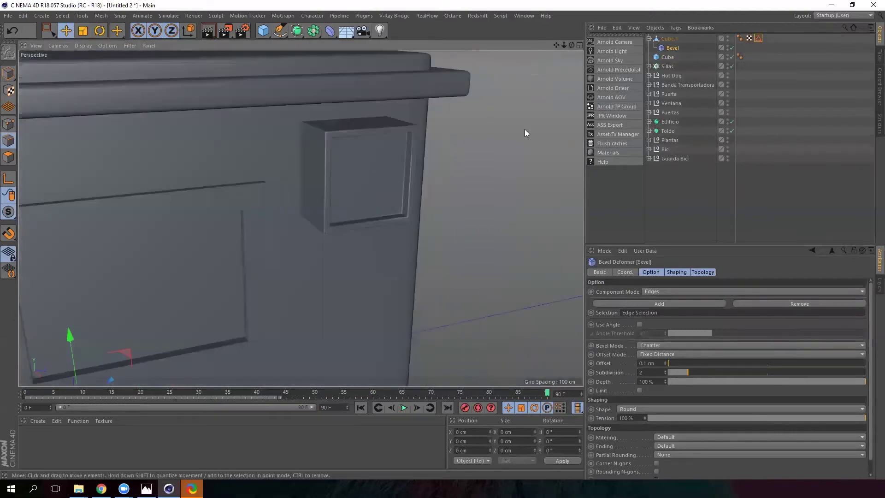
Step: Rename the small wall box as Aire and the roof slab as Techo
click(649, 39)
double_click(676, 38)
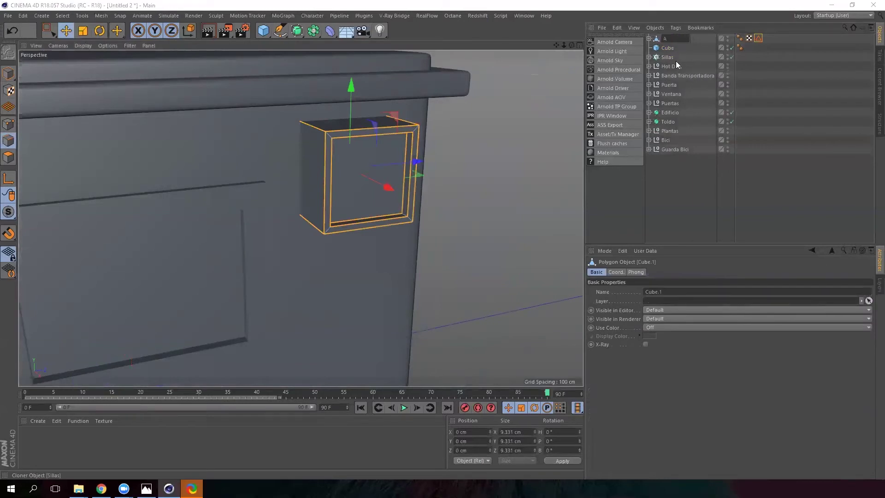
key(Return)
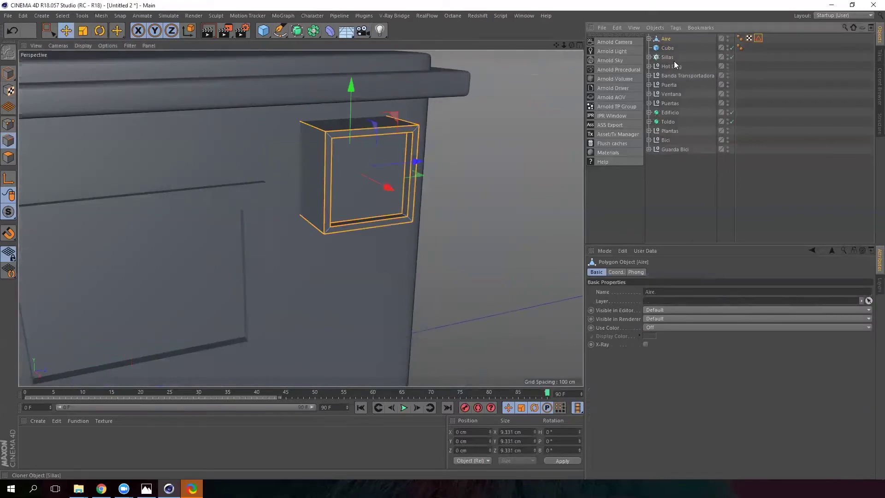
double_click(666, 48)
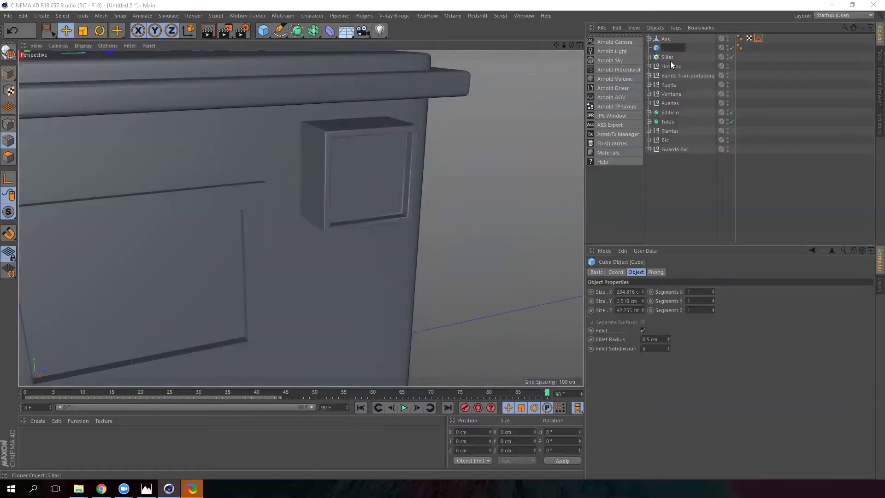
text(Techo)
key(Return)
Step: Examine the front of the shop and compare it with the reference image Refe.png
scroll(339, 181, down, 8)
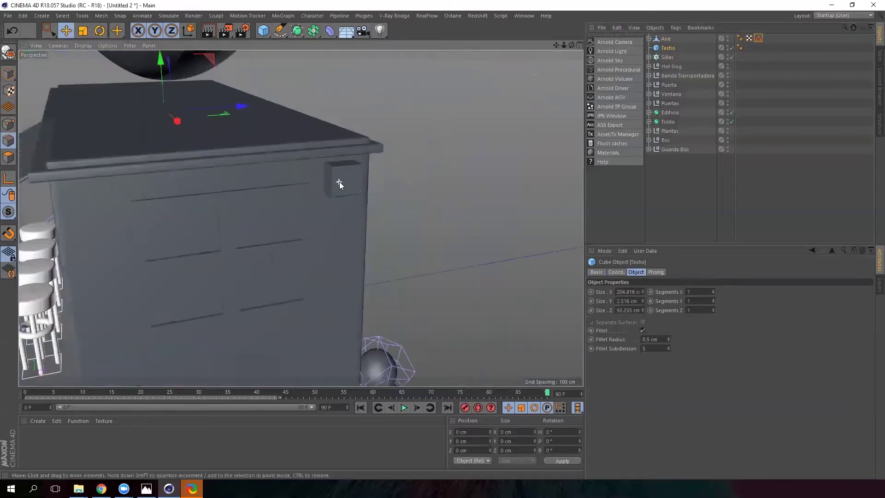
alt+drag(236, 219, 400, 101)
scroll(382, 226, down, 5)
scroll(373, 245, up, 4)
alt+drag(269, 127, 262, 152)
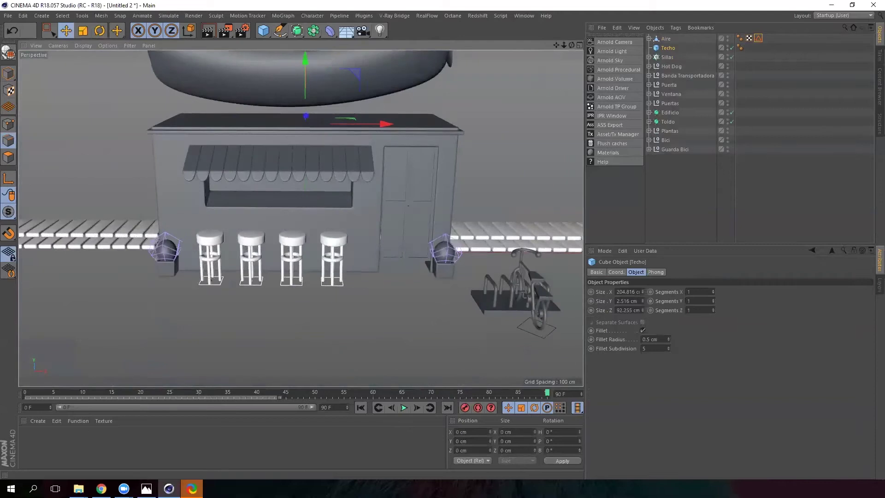
click(146, 488)
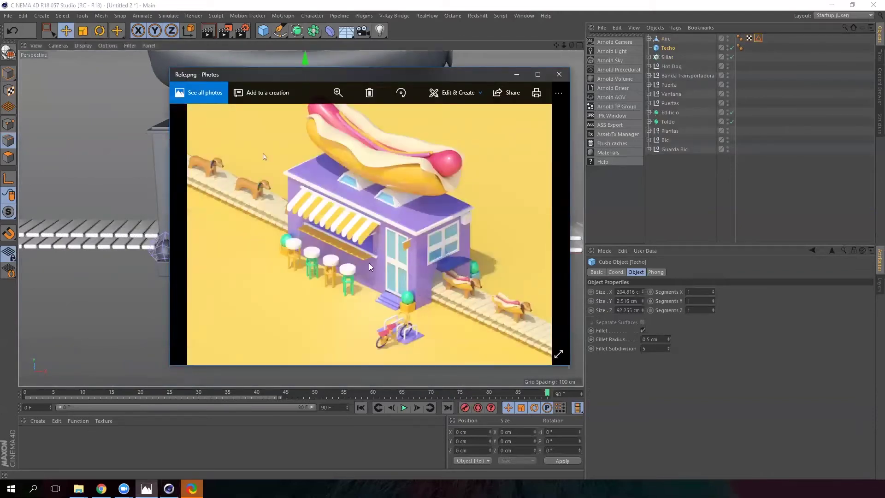
click(517, 74)
Step: Add a cube, scale it down and raise it onto the roof beneath the hot dog
alt+drag(410, 248, 368, 354)
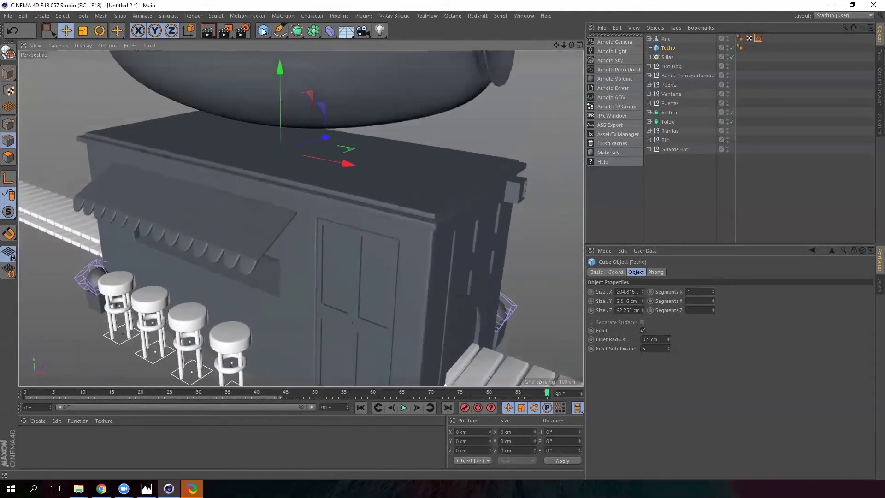
drag(266, 30, 206, 208)
key(t)
click(66, 30)
drag(309, 130, 304, 35)
scroll(299, 102, up, 3)
scroll(299, 102, down, 5)
alt+drag(347, 116, 266, 129)
scroll(390, 173, up, 5)
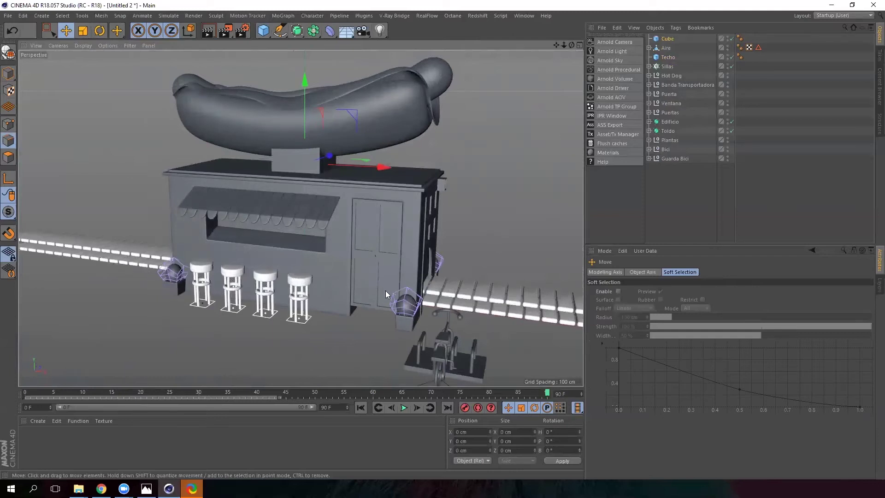
scroll(387, 276, down, 3)
alt+drag(387, 272, 354, 246)
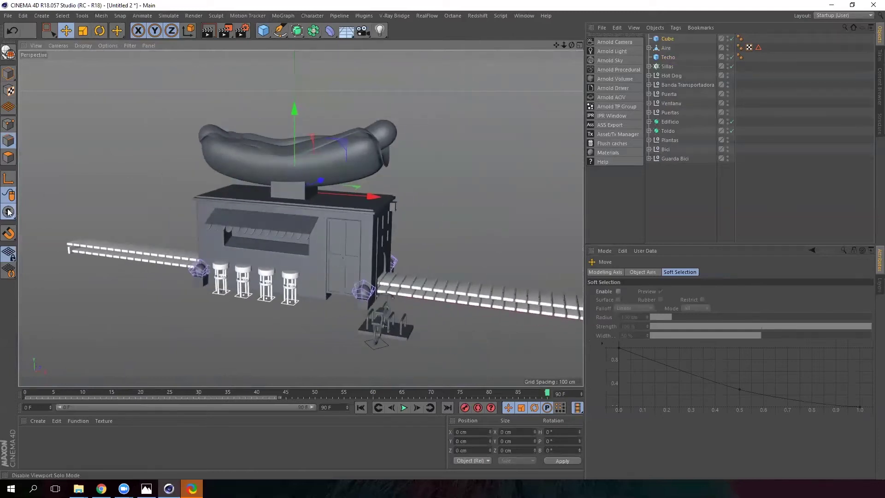
Step: Isolate the new cube with Viewport Solo and make it editable
drag(8, 211, 67, 244)
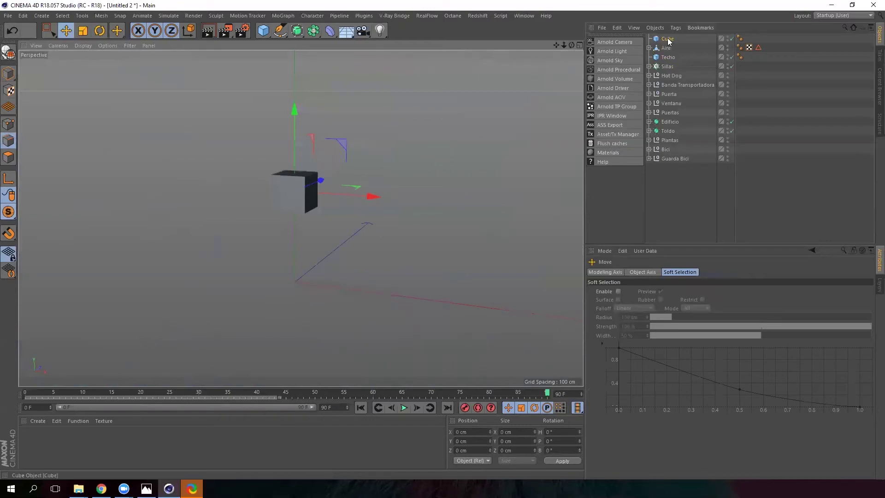
key(o)
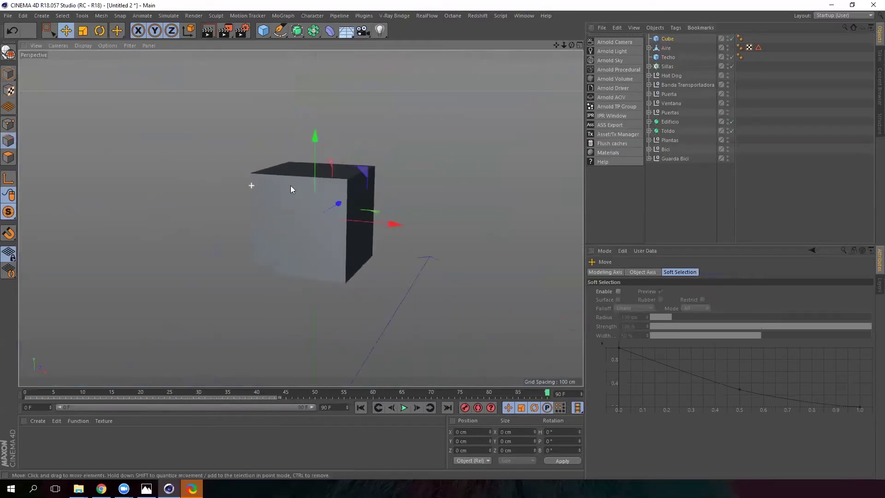
key(t)
drag(398, 149, 135, 184)
click(9, 160)
alt+drag(391, 116, 424, 131)
click(665, 40)
alt+drag(285, 198, 318, 138)
click(9, 52)
Step: Widen the cube's bottom face along X to about 52.8 cm
scroll(302, 217, up, 3)
alt+drag(167, 304, 283, 300)
click(283, 300)
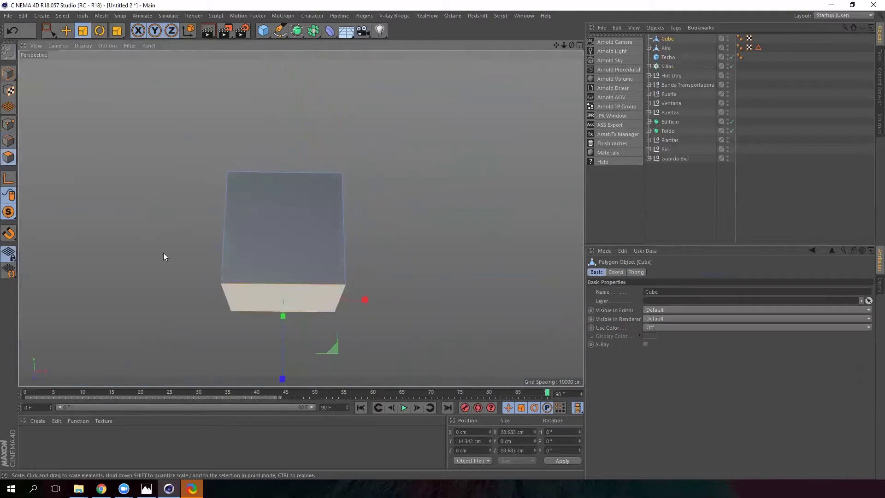
drag(361, 298, 319, 309)
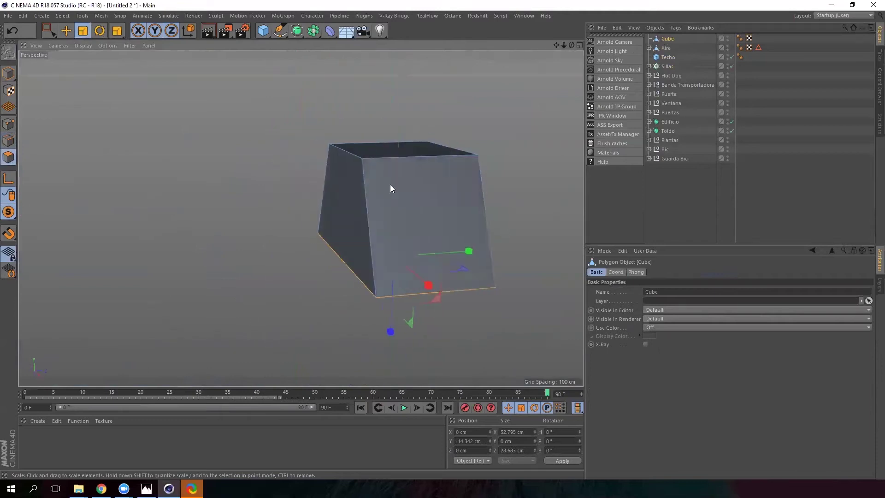
Step: Narrow the cube's top face in depth and lower it until the block is about 18.7 cm tall
click(408, 150)
alt+drag(407, 151, 399, 207)
drag(340, 119, 487, 123)
click(66, 31)
drag(327, 79, 323, 120)
Step: Inset the block's sloped front face to about 45.5 cm wide
alt+drag(273, 238, 316, 253)
click(316, 249)
alt+drag(418, 228, 294, 230)
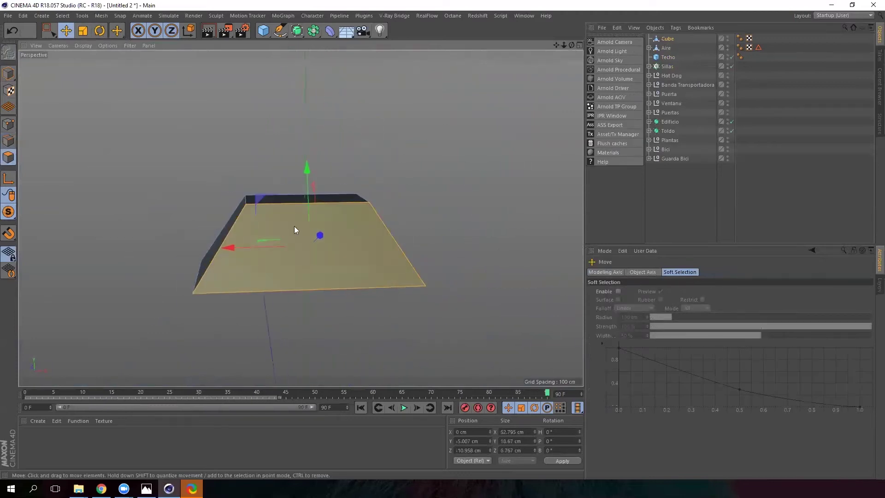
click(84, 31)
mouse_move(405, 146)
mouse_down()
mouse_move(387, 164)
mouse_move(392, 156)
mouse_up()
Step: Push the inset front face straight back along the world Z axis to form a recess
key(e)
alt+drag(328, 129, 162, 83)
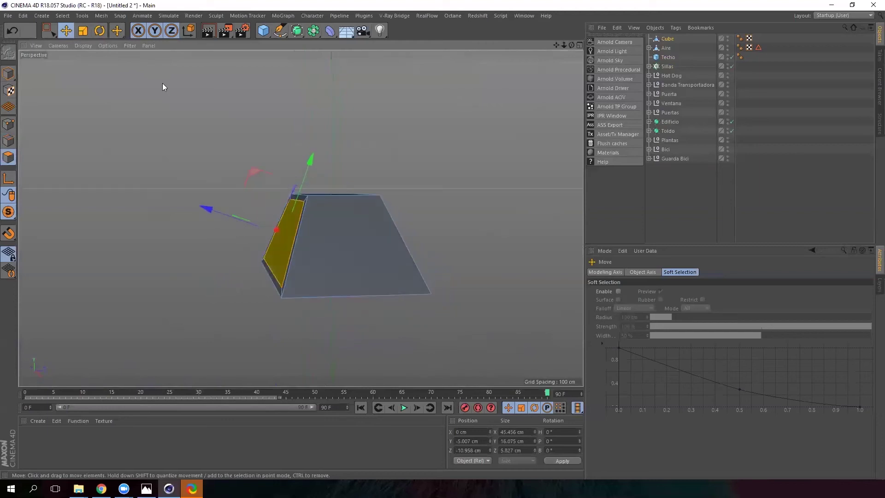
click(187, 31)
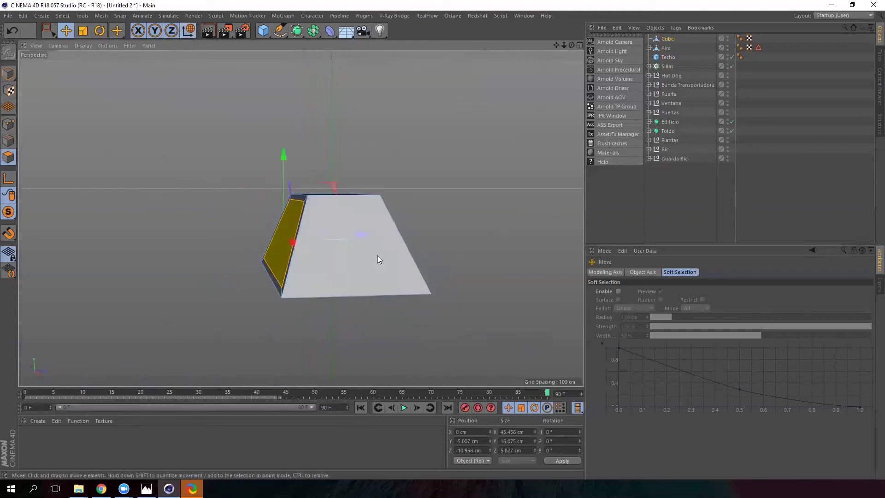
drag(363, 234, 329, 334)
click(261, 323)
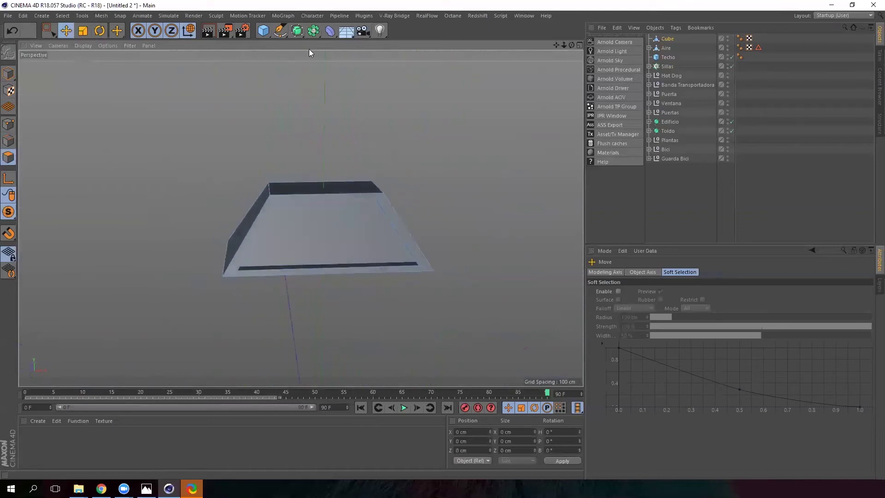
Step: Select all edges of the recessed block with Rectangle Selection
click(48, 30)
click(71, 55)
drag(537, 99, 152, 323)
alt+drag(341, 221, 295, 216)
click(9, 141)
drag(141, 323, 553, 132)
mouse_move(323, 222)
alt+mouse_down()
mouse_move(442, 183)
mouse_move(321, 226)
alt+mouse_up()
scroll(322, 226, up, 4)
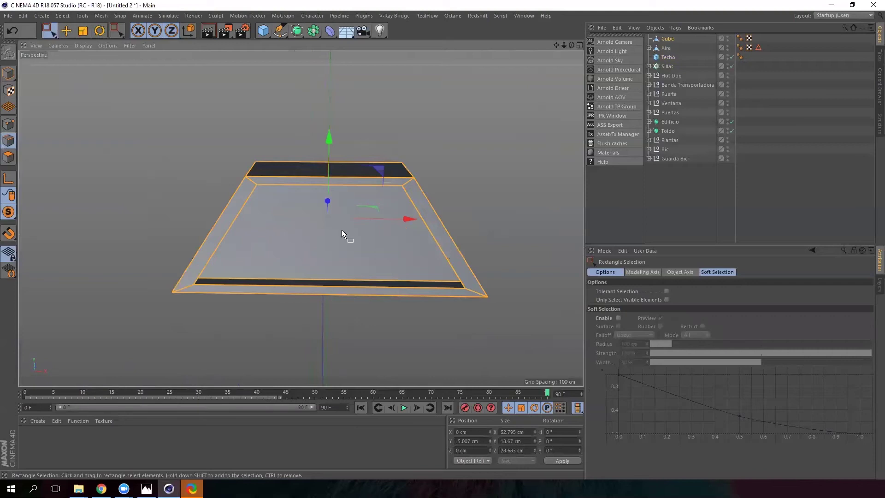
Step: Bevel the selected edges in Solid mode with an offset of 0.1 cm
right_click(342, 230)
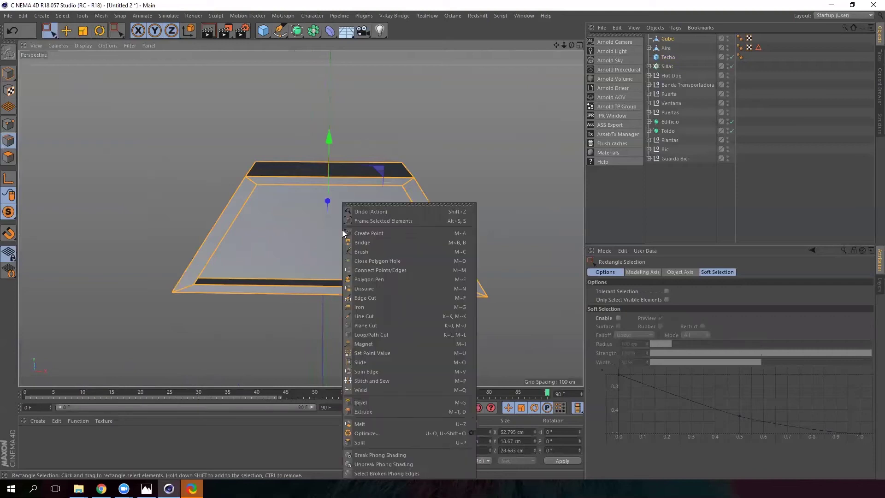
click(378, 403)
click(667, 290)
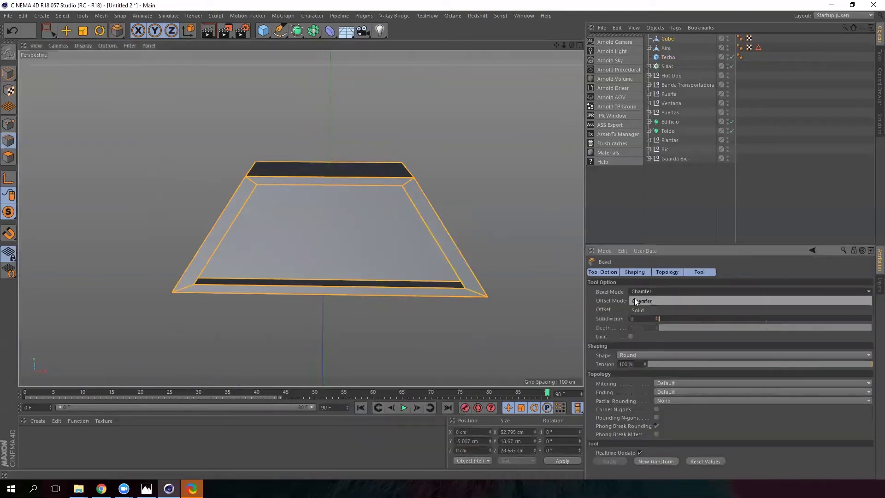
click(652, 309)
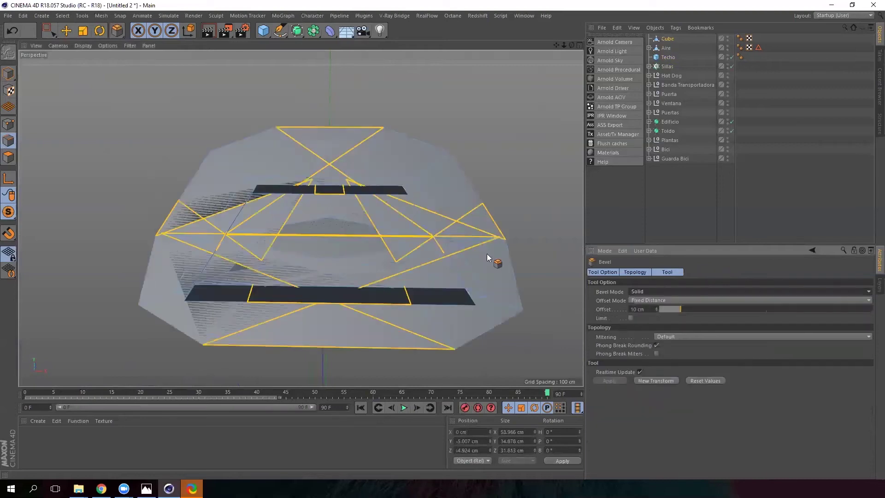
click(653, 308)
text(0.1)
key(Return)
Step: Increase the edge bevel's offset to 0.2 cm and finish the bevel in Model mode
scroll(445, 185, up, 10)
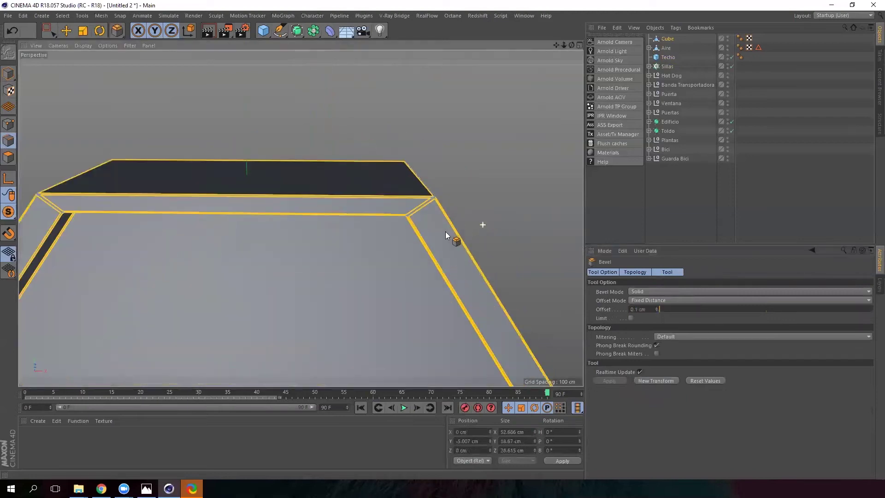
alt+drag(393, 180, 370, 230)
scroll(369, 230, down, 5)
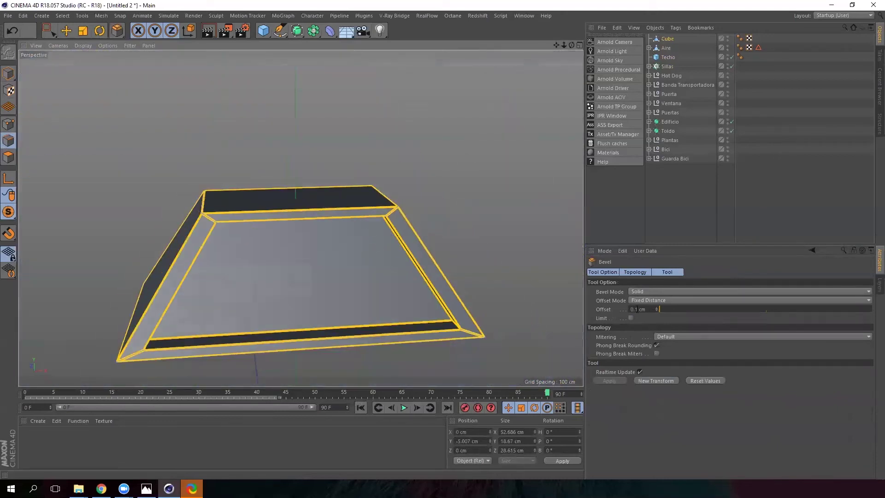
click(636, 309)
key(Return)
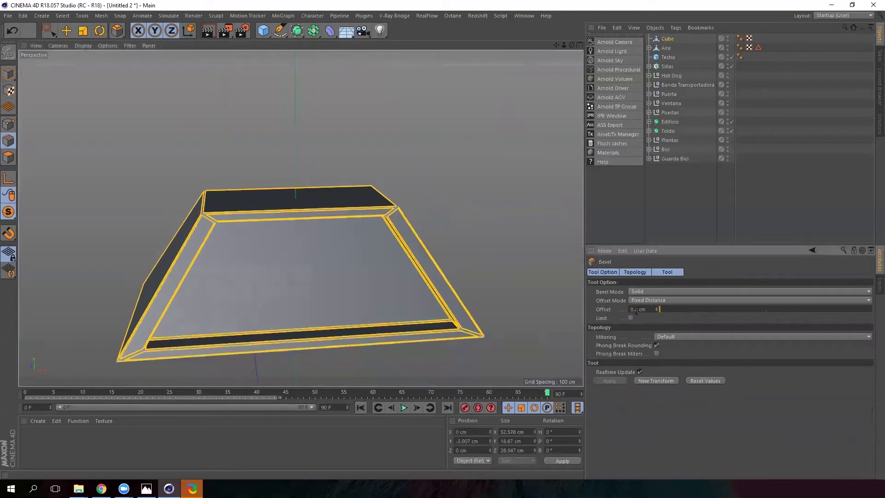
click(66, 31)
click(8, 73)
Step: Examine the bevelled edges around the block's frame and recess
alt+drag(383, 290, 305, 304)
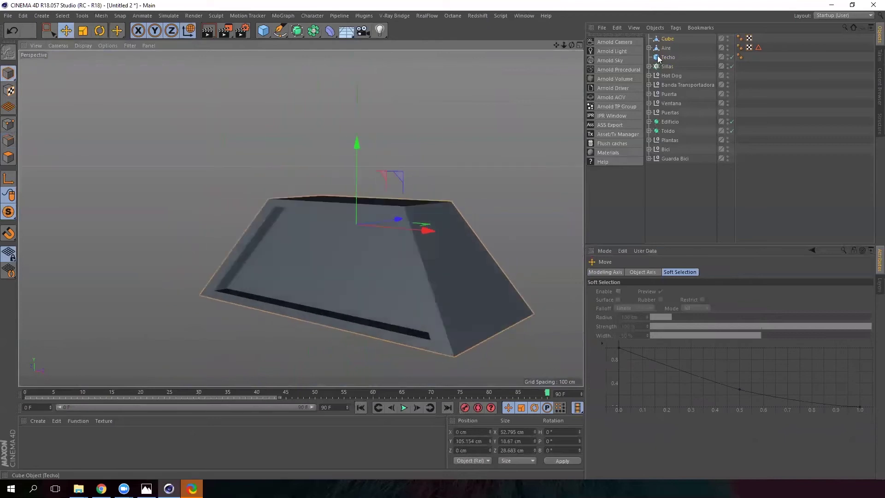
click(667, 38)
click(8, 141)
scroll(388, 213, up, 4)
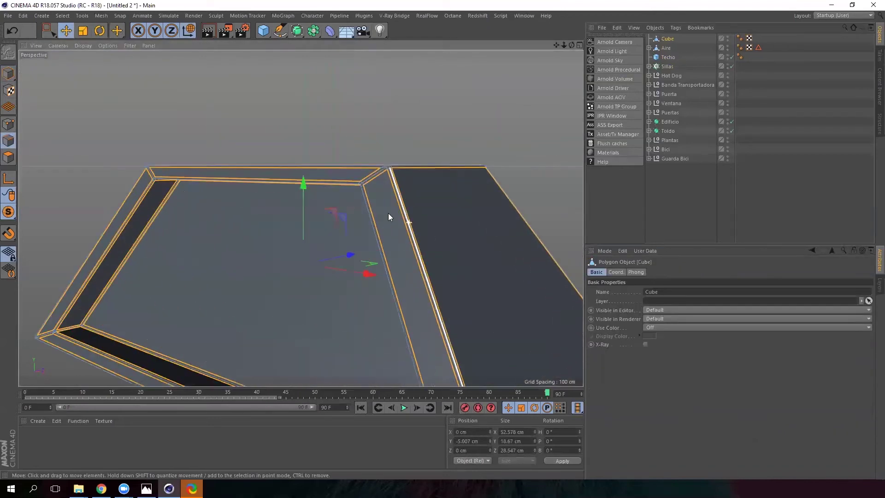
scroll(394, 213, down, 3)
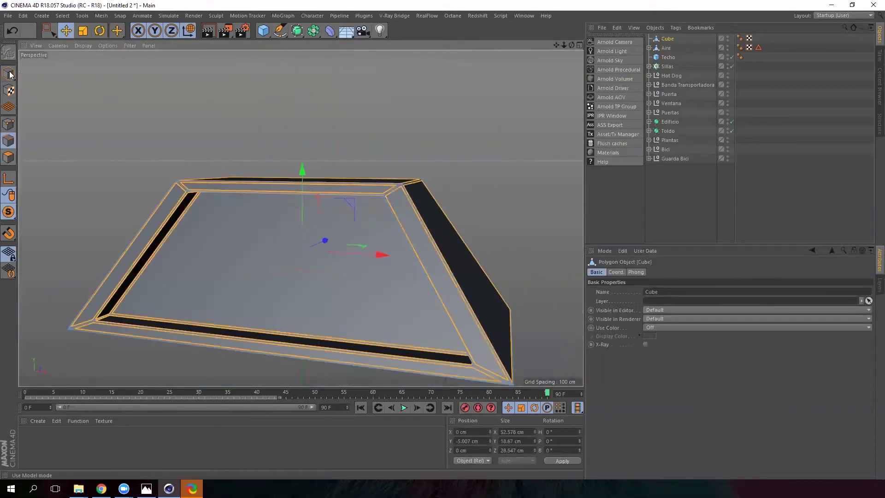
click(240, 97)
alt+drag(385, 262, 350, 239)
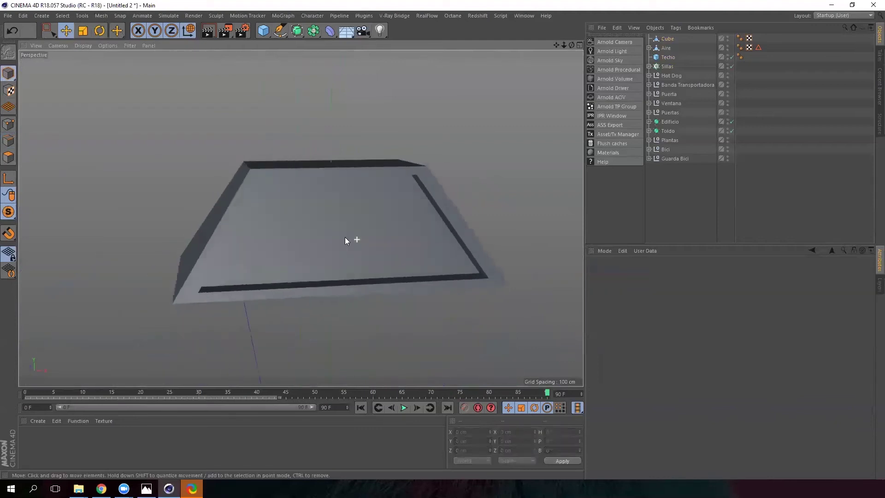
Step: Add a Subdivision Surface, nest the recessed block inside it and check its smoothed edges
click(669, 38)
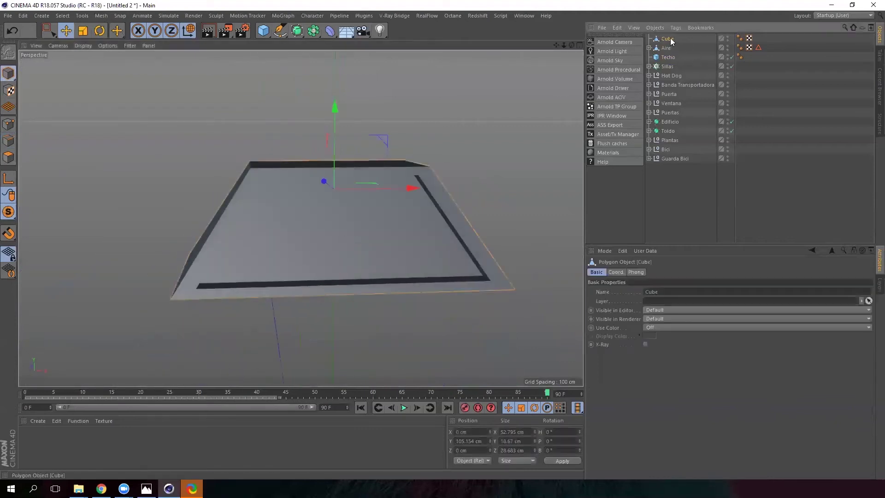
drag(295, 32, 350, 44)
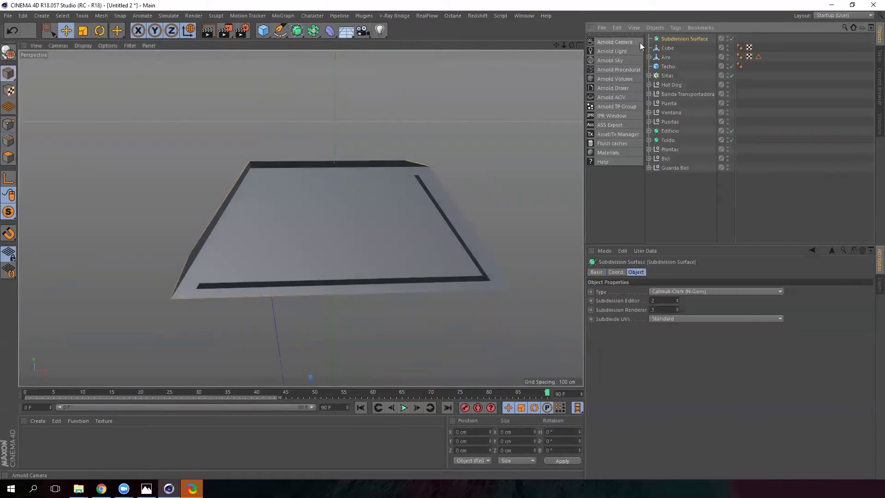
drag(670, 48, 676, 37)
mouse_move(270, 201)
alt+mouse_down()
mouse_move(397, 192)
mouse_move(275, 201)
alt+mouse_up()
click(350, 249)
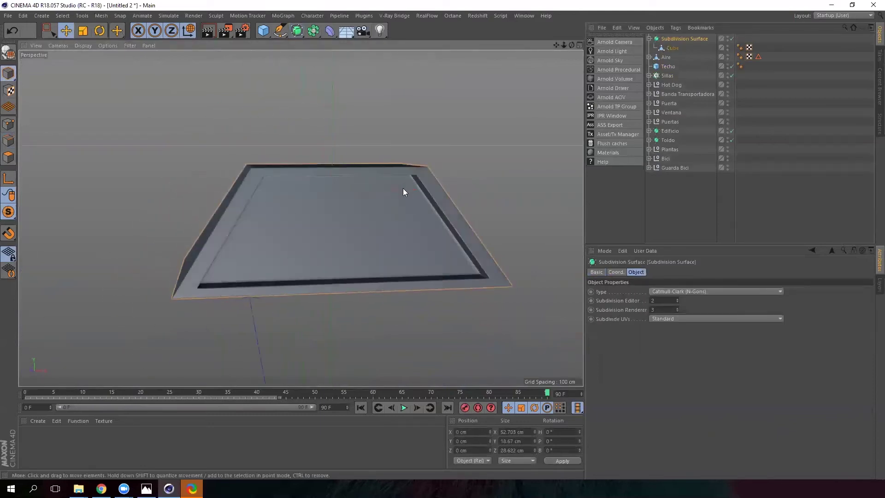
scroll(403, 188, up, 5)
alt+drag(438, 166, 473, 149)
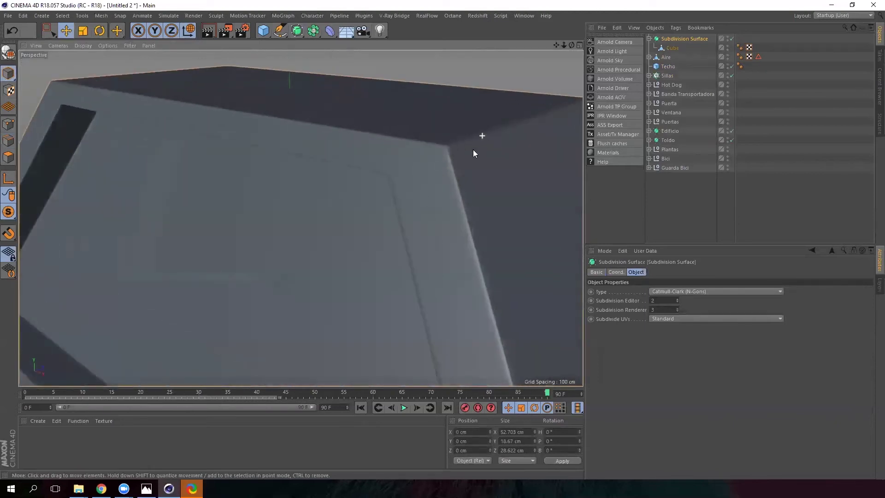
Step: Collapse the Subdivision Surface group that holds the recessed block and rename it Techo Ventana
alt+drag(387, 193, 381, 212)
scroll(388, 184, down, 6)
scroll(393, 210, down, 3)
click(649, 38)
double_click(668, 40)
key(BackSpace)
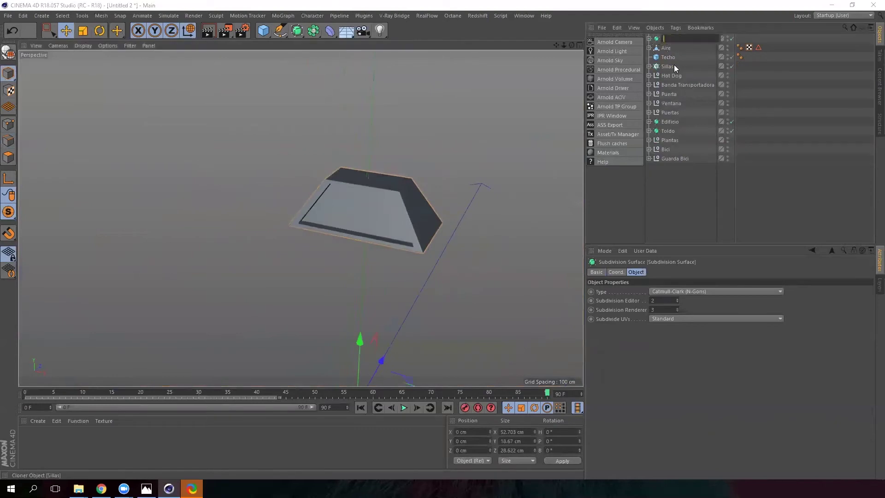
text(TE)
text(C)
text(ho)
text( ver)
key(BackSpace)
text(tana)
key(Return)
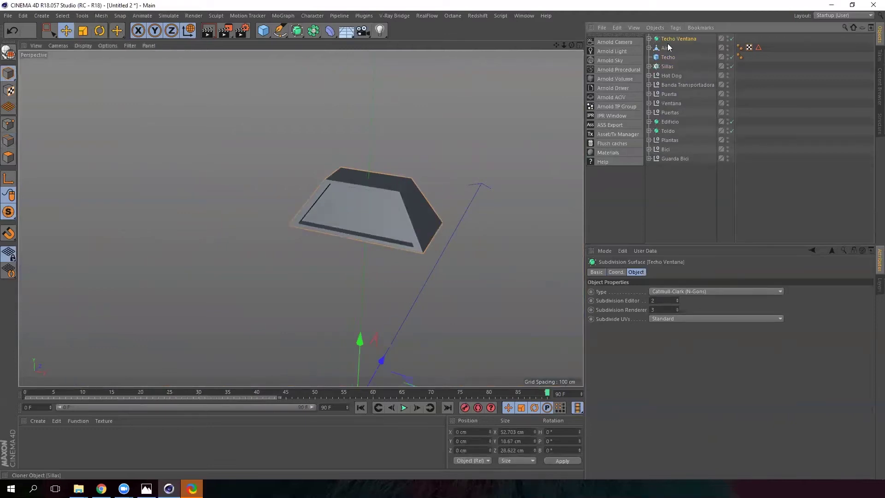
Step: Move the Techo Ventana axis up into the block, to about Y 97.7 cm, and switch viewport solo off
click(10, 180)
scroll(311, 267, down, 3)
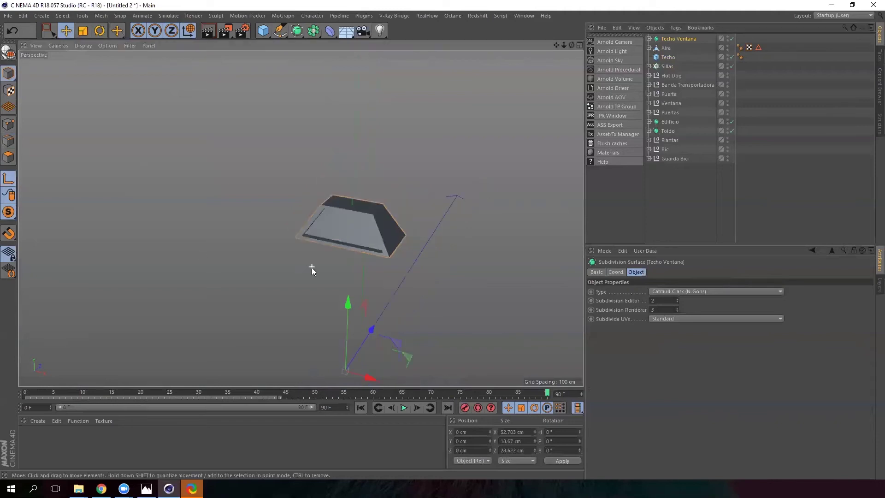
alt+drag(312, 267, 341, 260)
drag(343, 323, 348, 153)
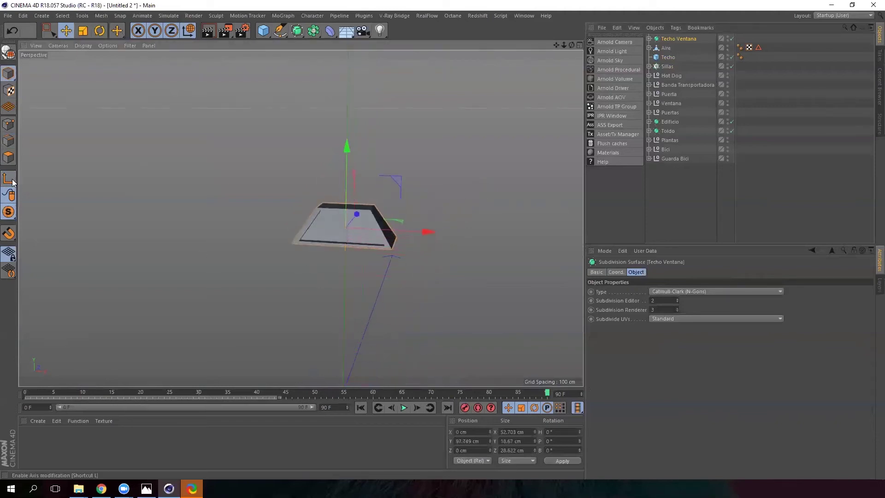
drag(8, 211, 92, 244)
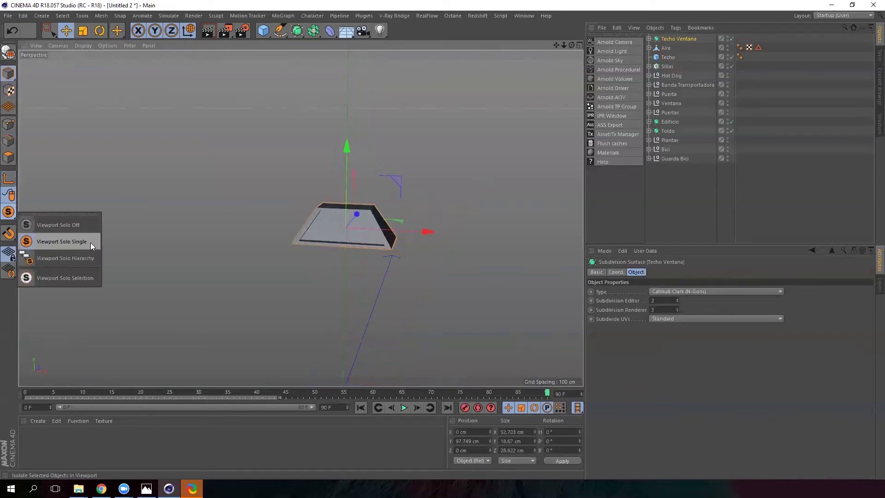
click(62, 225)
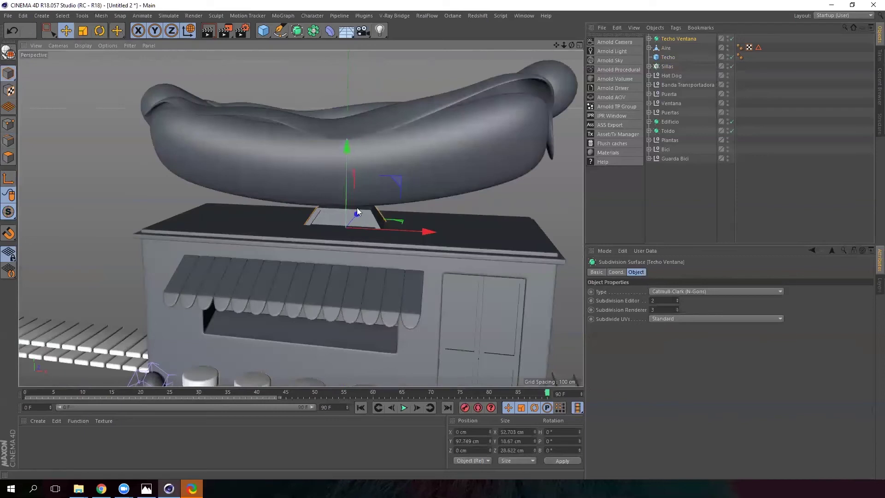
Step: Scale the roof support to about 39 cm wide, place it under the hot dog and duplicate it alongside at about X 23 cm
alt+drag(359, 235, 367, 226)
click(83, 31)
drag(359, 67, 276, 111)
click(66, 31)
drag(338, 148, 348, 226)
alt+drag(374, 238, 471, 228)
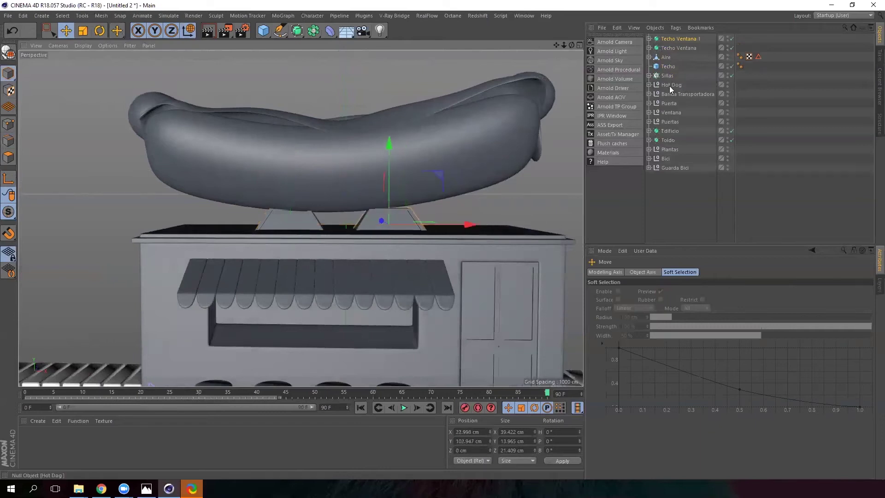
Step: Adjust the Hot Dog group's position so it rests on both roof supports, at about Y 128 cm
click(669, 86)
mouse_move(389, 182)
mouse_down()
mouse_move(408, 180)
mouse_move(398, 179)
mouse_up()
alt+drag(470, 206, 378, 245)
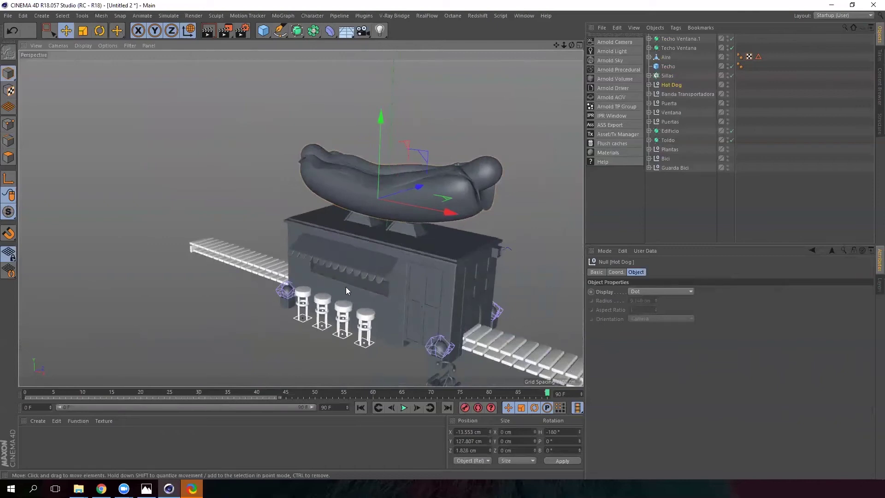
Step: Add a cube and shape it into a flat slab about 62 × 9 × 52 cm in front of the stools
scroll(397, 307, up, 10)
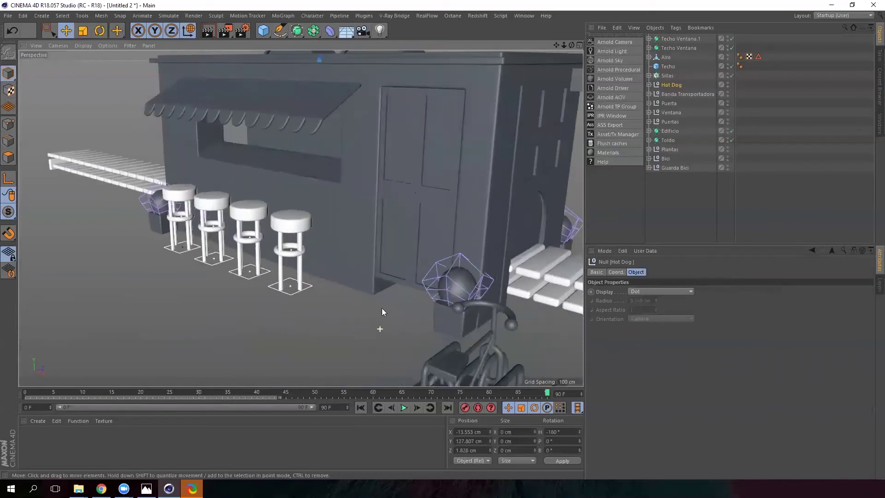
drag(264, 31, 341, 43)
scroll(379, 249, down, 5)
alt+drag(339, 144, 290, 152)
drag(349, 126, 348, 211)
drag(381, 321, 322, 269)
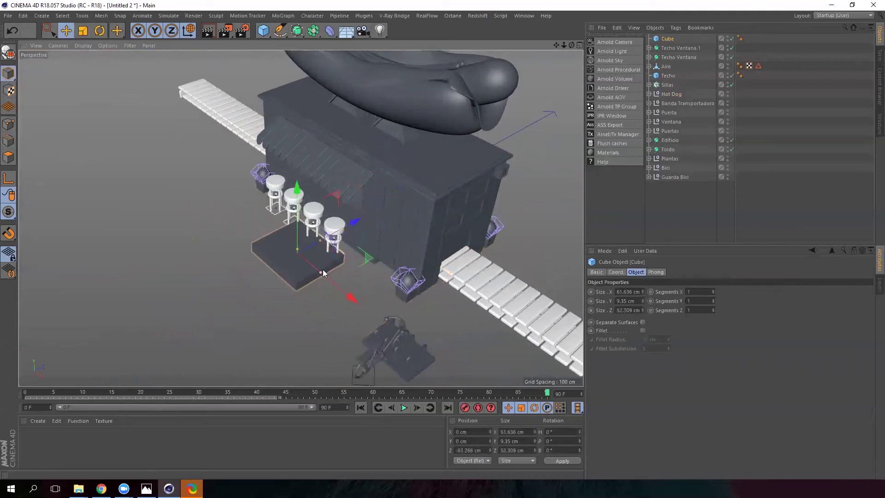
Step: Move the slab away from the stools to about Z -113 cm and resize it to about 48 × 4 × 29 cm
drag(352, 222, 321, 240)
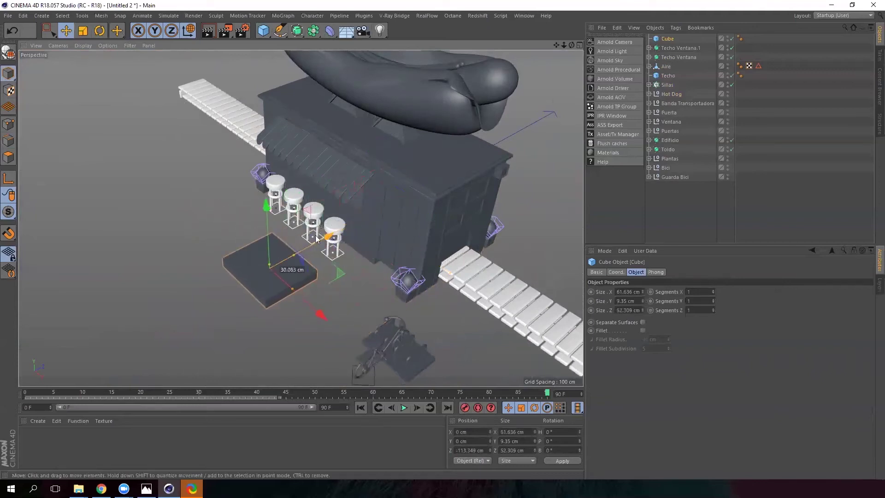
drag(291, 288, 298, 297)
drag(294, 255, 251, 272)
scroll(252, 275, up, 3)
drag(266, 276, 266, 277)
drag(355, 281, 378, 286)
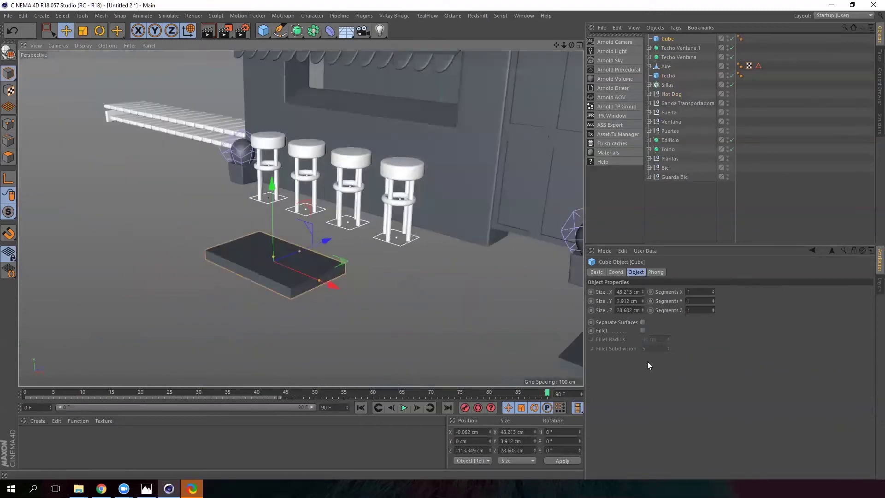
Step: Enable Fillet on the slab and set its fillet radius to 0.6 cm
click(643, 330)
double_click(654, 339)
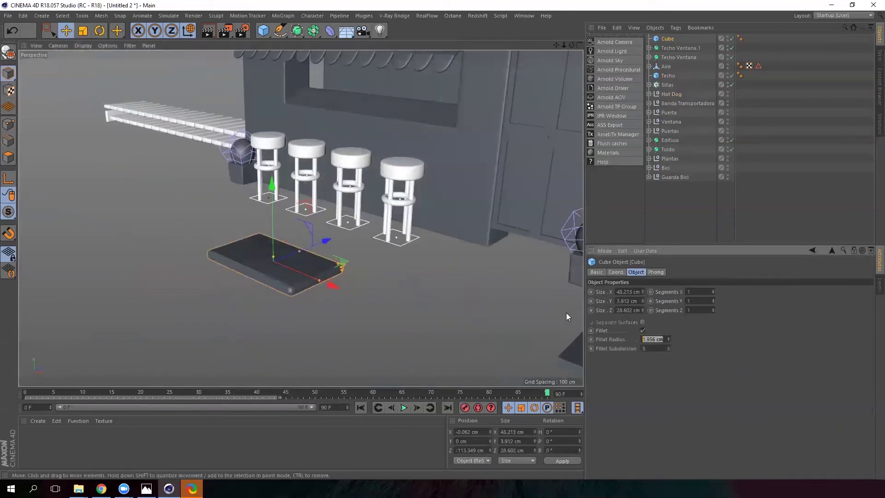
text(0.2)
key(Return)
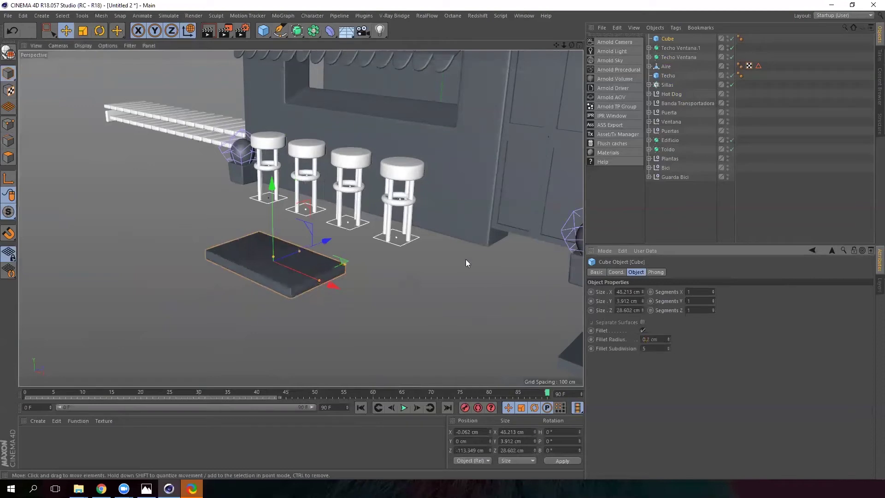
text(0.8)
key(Return)
alt+drag(241, 264, 288, 274)
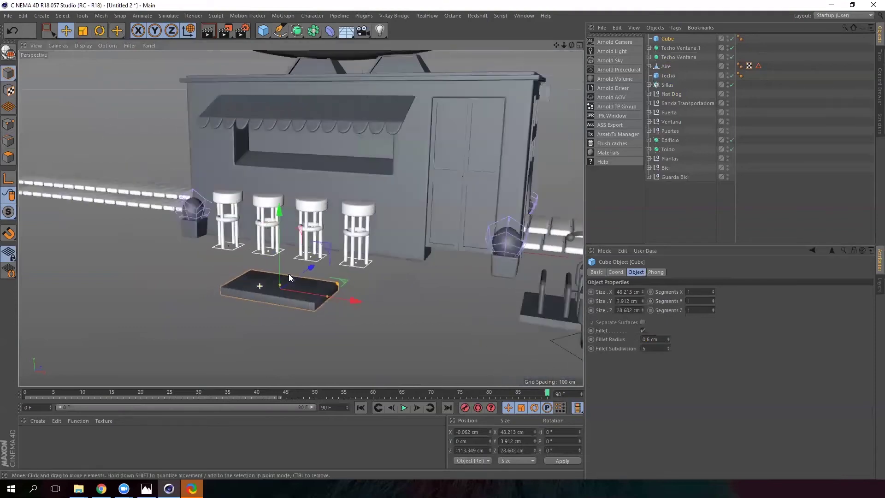
Step: Add a MoGraph Cloner, nest the slab inside it and undo the accidental move of the slab
click(283, 16)
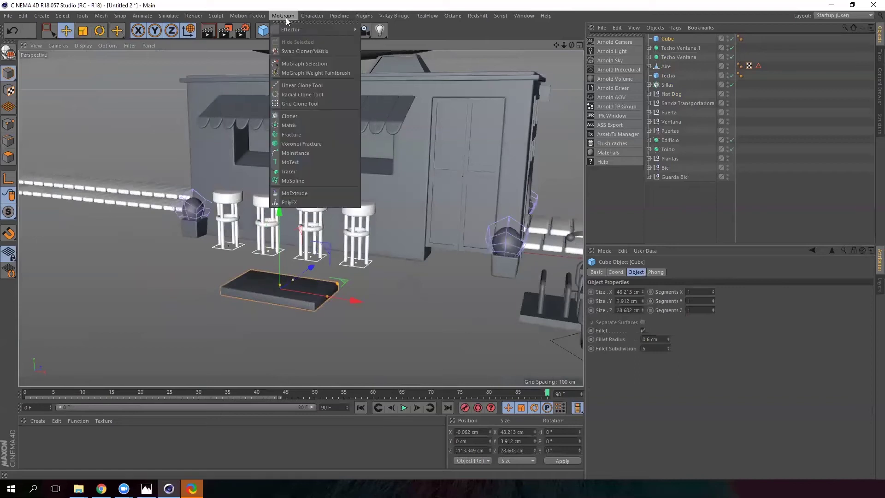
click(295, 115)
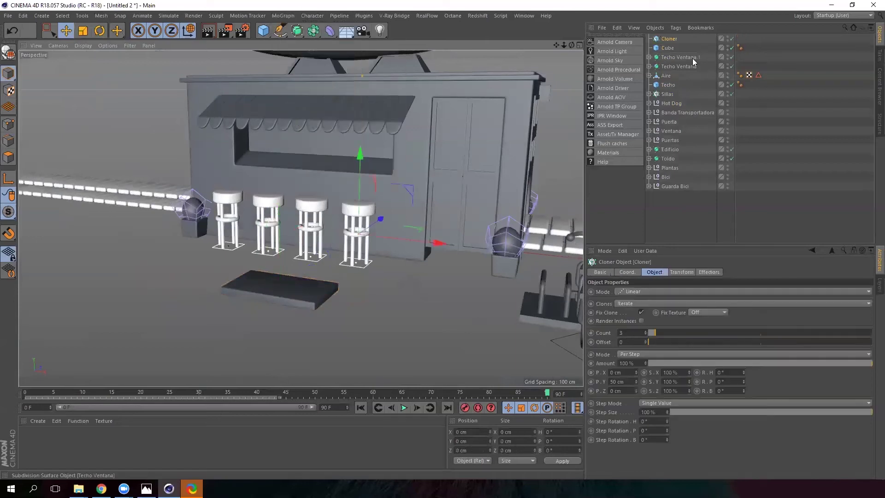
drag(668, 51, 669, 39)
alt+drag(362, 248, 99, 277)
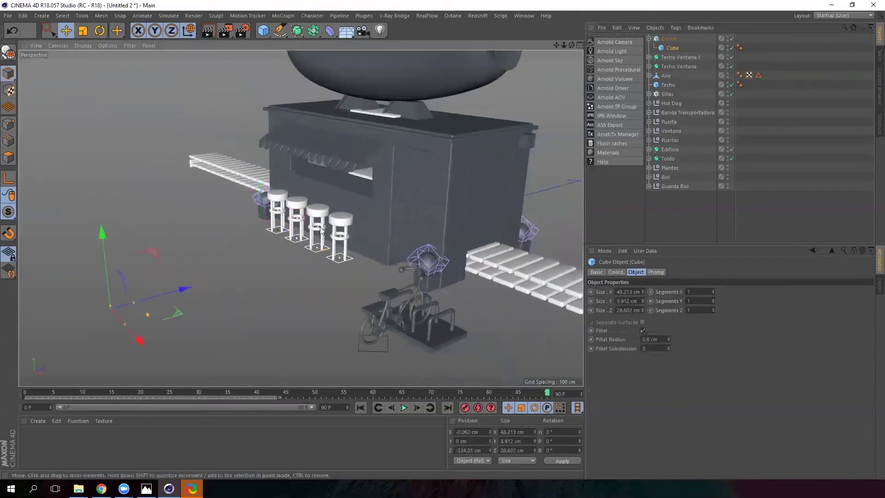
key(ctrl+z)
Step: Move the Cloner to about Z -153 cm and set its per-step offset to 4 cm in Y and 8 cm in Z
click(671, 39)
drag(433, 217, 295, 236)
mouse_move(637, 382)
mouse_down()
mouse_move(637, 402)
mouse_move(638, 382)
mouse_up()
scroll(227, 300, up, 5)
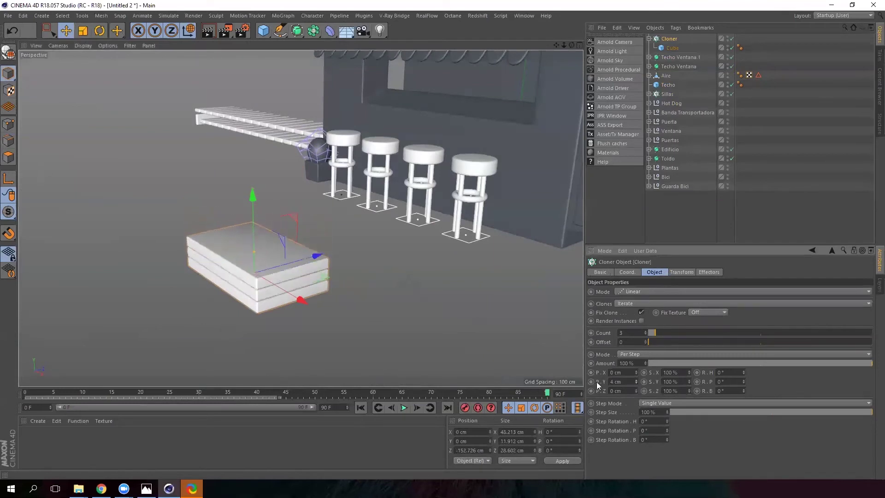
alt+drag(283, 309, 279, 295)
drag(636, 374, 639, 388)
key(ctrl+z)
alt+drag(421, 329, 302, 253)
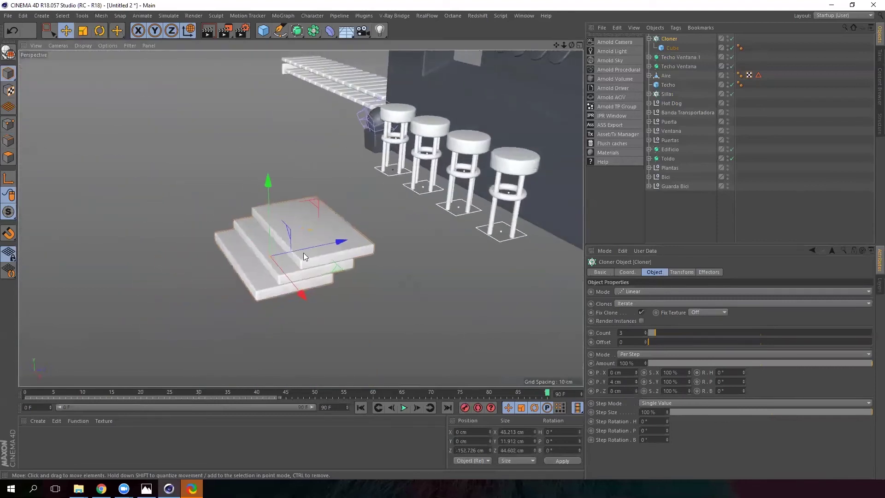
Step: Scale the cloned stairs down to about 35 cm wide
click(650, 39)
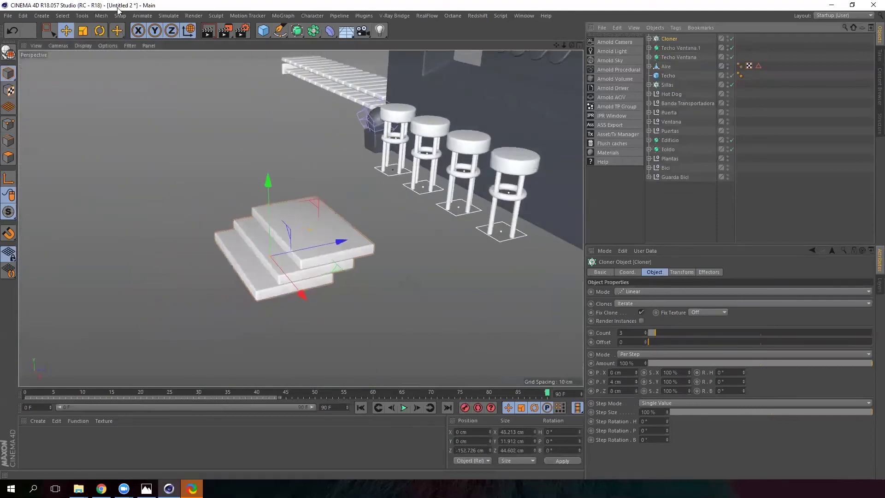
click(84, 31)
drag(344, 152, 67, 63)
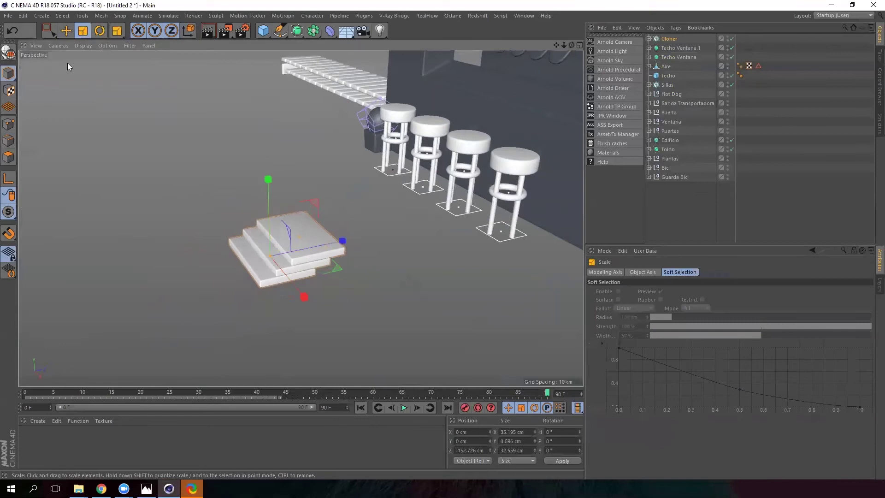
Step: Place the cloned stairs in front of the door at about X 70, Y 0.9, Z -44 cm
click(66, 31)
alt+drag(207, 115, 266, 120)
drag(304, 280, 479, 279)
alt+drag(396, 273, 331, 210)
scroll(379, 172, up, 5)
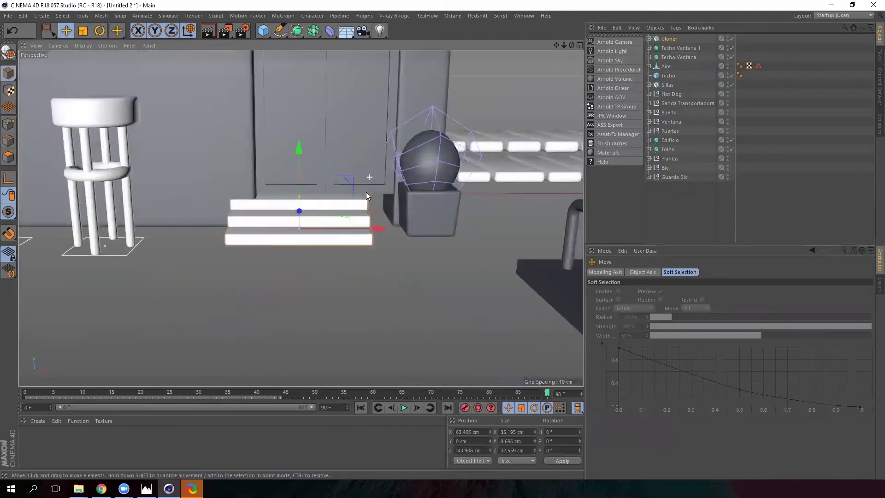
drag(379, 258, 402, 264)
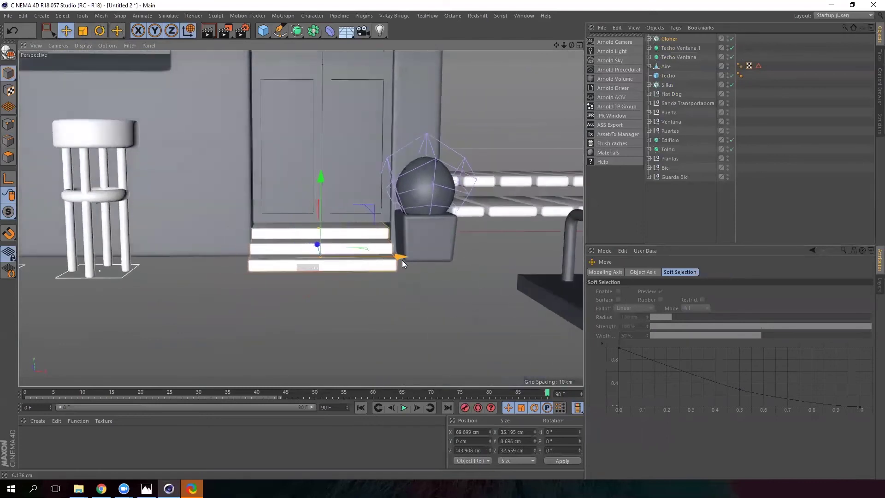
scroll(362, 229, down, 4)
drag(316, 182, 318, 179)
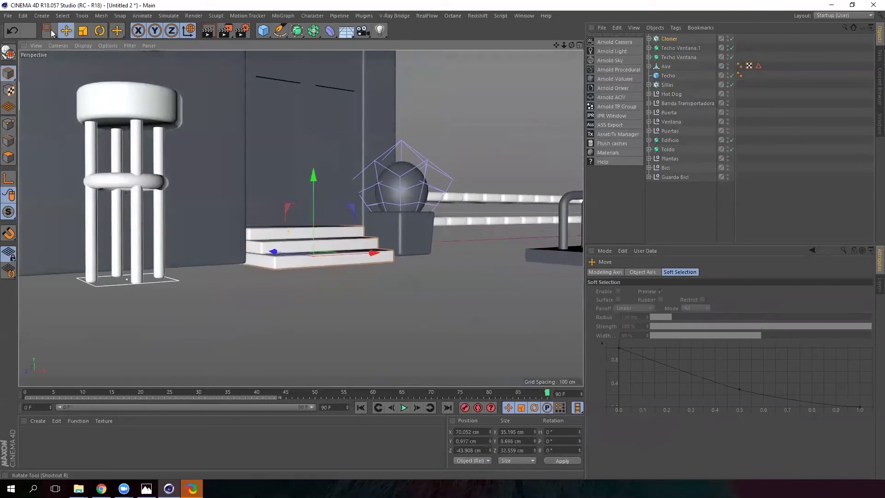
Step: Scale the stairs to about 32 cm wide and raise them to about Y 2.1 cm under the door
key(t)
drag(521, 117, 508, 120)
alt+drag(508, 120, 486, 126)
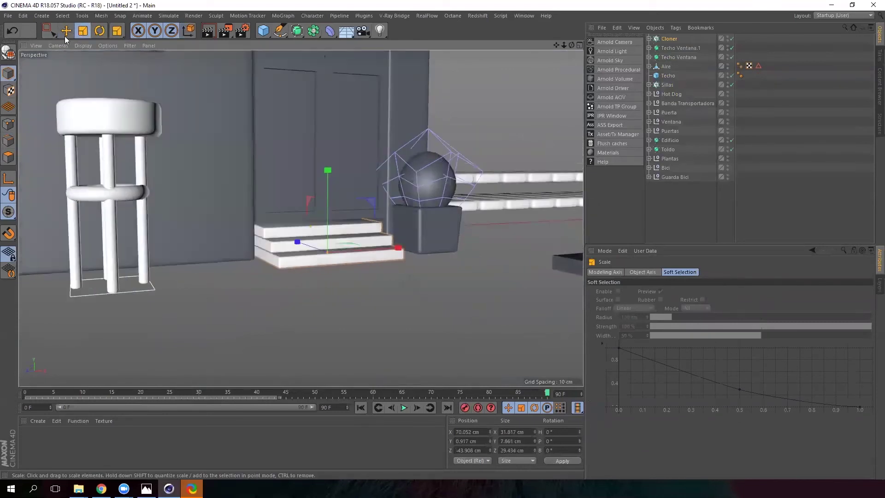
click(66, 33)
drag(332, 174, 296, 217)
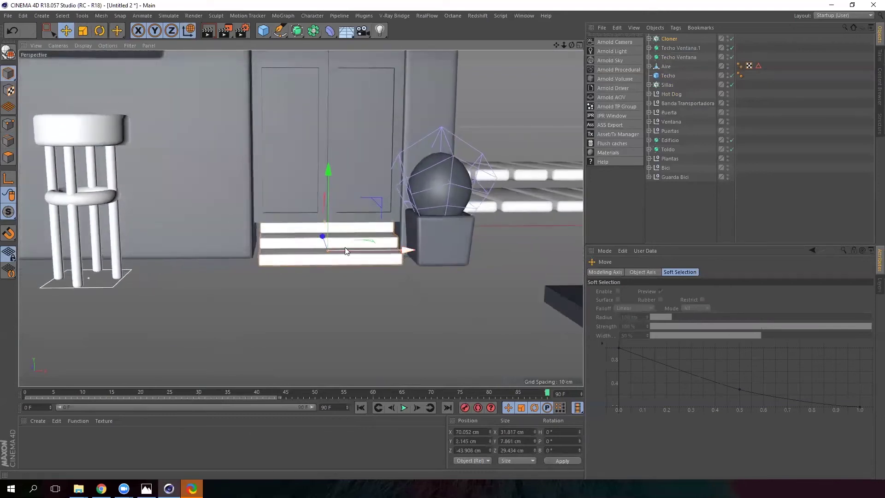
Step: Widen the cube inside the Cloner to 34.817 cm in X so the stairs span the doorway
scroll(345, 247, up, 3)
click(649, 39)
click(672, 48)
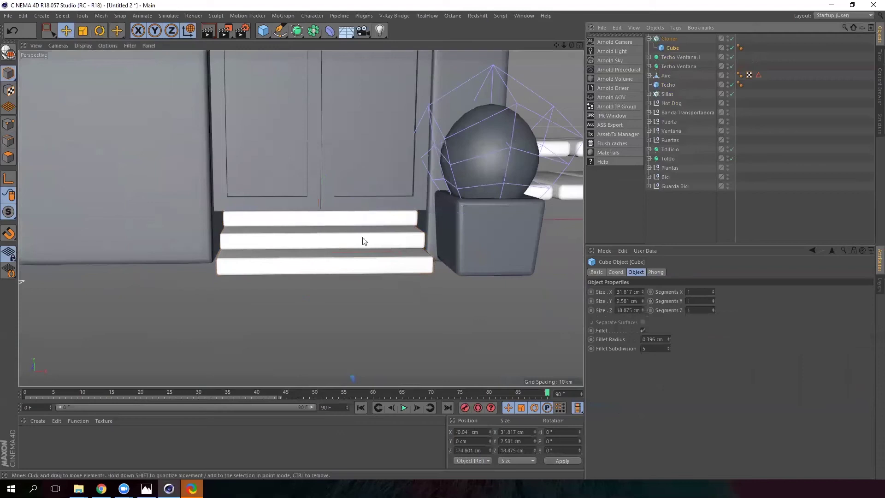
click(643, 291)
click(643, 291)
click(641, 290)
alt+drag(318, 279, 260, 238)
scroll(289, 243, down, 4)
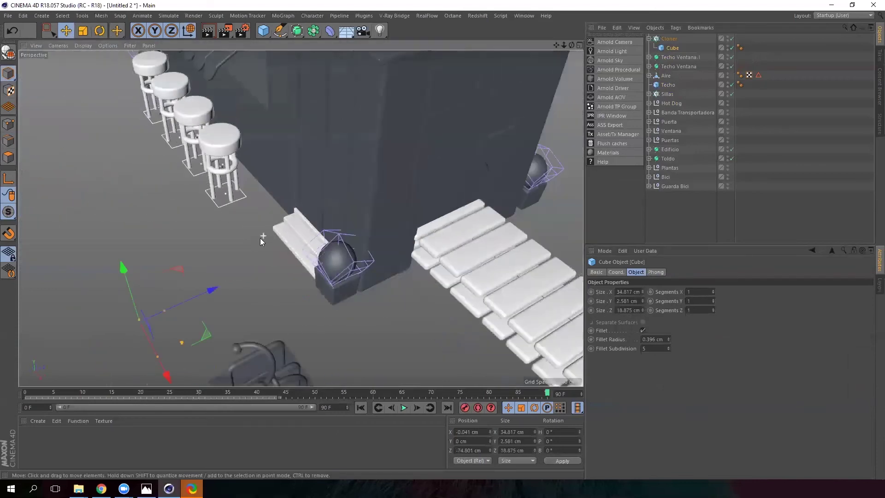
Step: Pull the whole stair Cloner outward from the door to about Z -49.5 cm
click(665, 40)
click(649, 39)
mouse_move(377, 220)
mouse_down()
mouse_move(364, 224)
mouse_move(371, 221)
mouse_up()
alt+drag(371, 221, 386, 253)
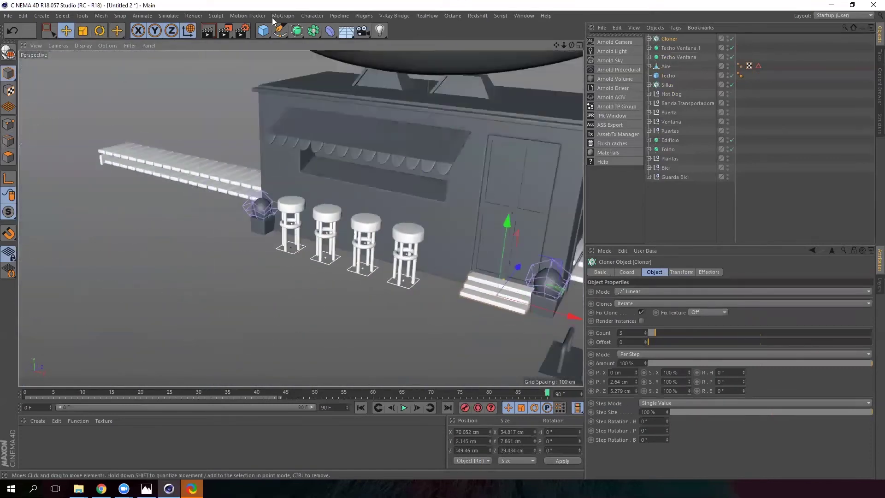
Step: Add a cube for the counter and flatten it to about 3.3 cm thick and 50 cm deep above the stools
drag(263, 30, 361, 45)
alt+drag(387, 165, 368, 175)
drag(330, 107, 329, 227)
alt+drag(440, 180, 267, 119)
click(66, 30)
scroll(322, 181, up, 5)
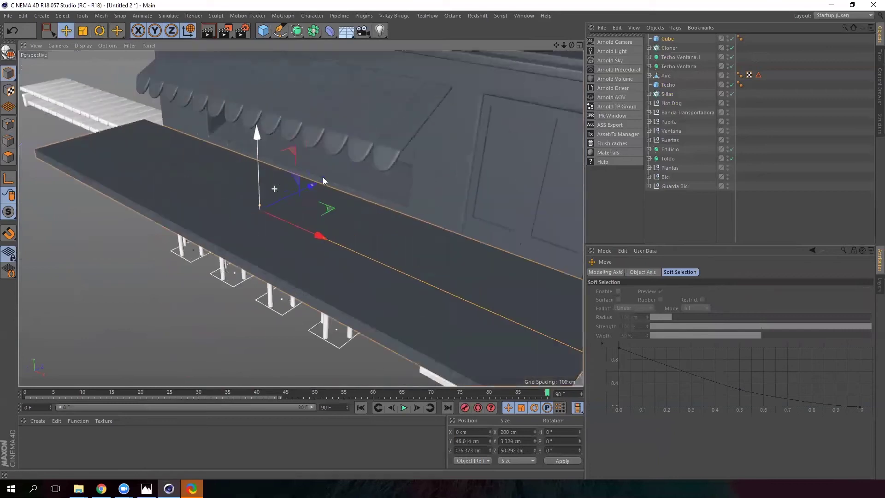
Step: Fit the counter board under the serving window, about 104 × 3.3 × 19 cm at X -17, Y 45, Z -48 cm
alt+drag(294, 206, 291, 127)
alt+drag(347, 190, 477, 205)
scroll(457, 214, up, 2)
scroll(425, 203, up, 3)
alt+drag(399, 238, 454, 229)
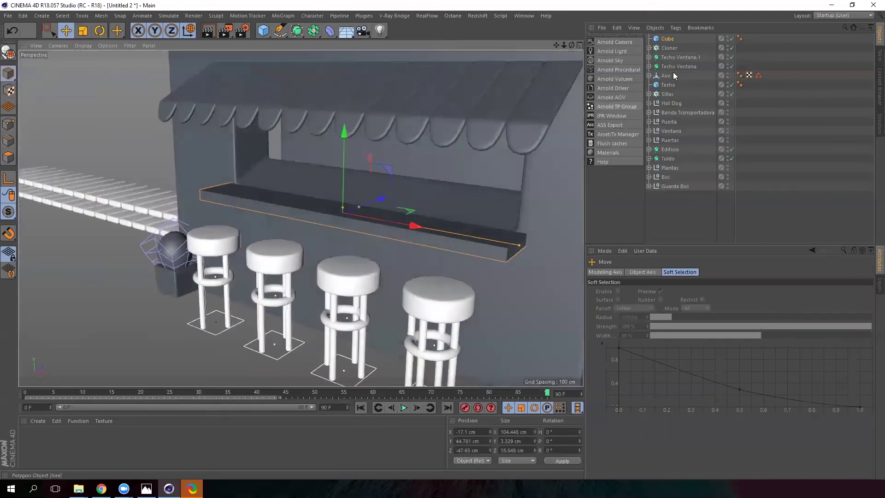
Step: Enable Fillet on the counter board with a radius of 0.3 cm and check it against the shop front
click(668, 41)
click(643, 330)
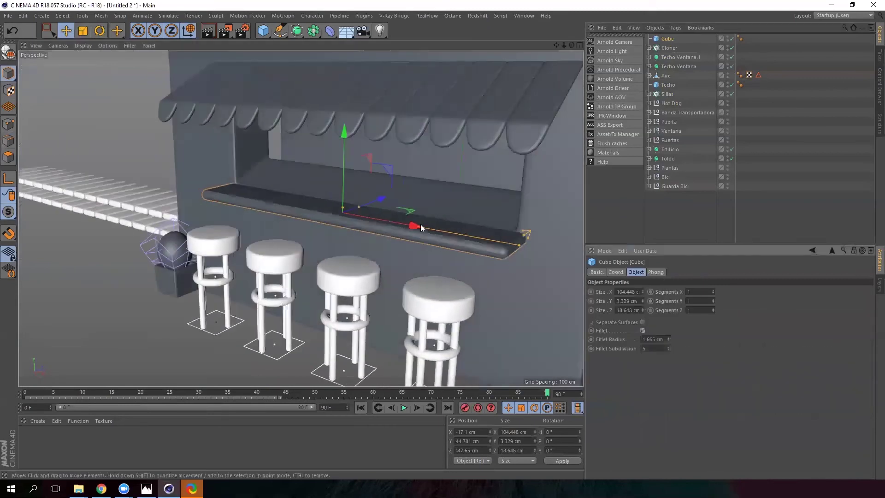
alt+drag(420, 224, 480, 231)
text(0.3)
key(Return)
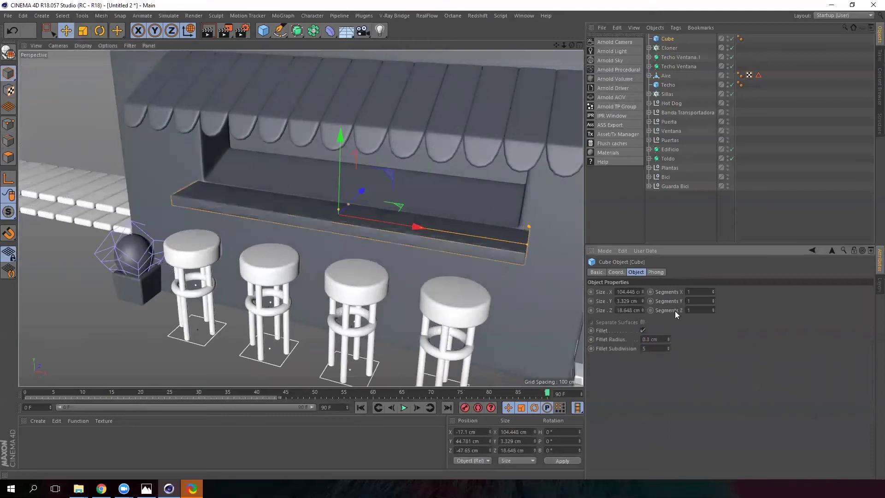
alt+drag(334, 214, 427, 242)
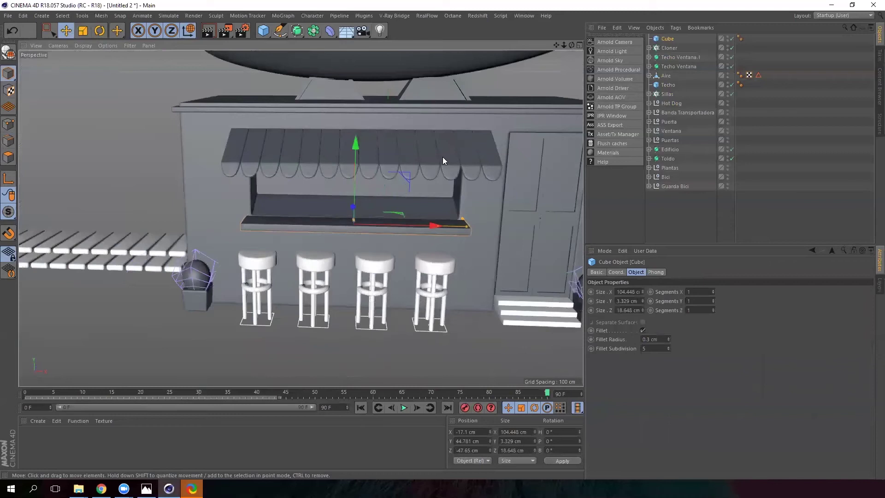
Step: Add a thin cylinder about 3.6 cm in diameter and 200 cm long, and rotate it to -90° bank so it lies horizontally
alt+right_drag(442, 157, 293, 229)
click(263, 31)
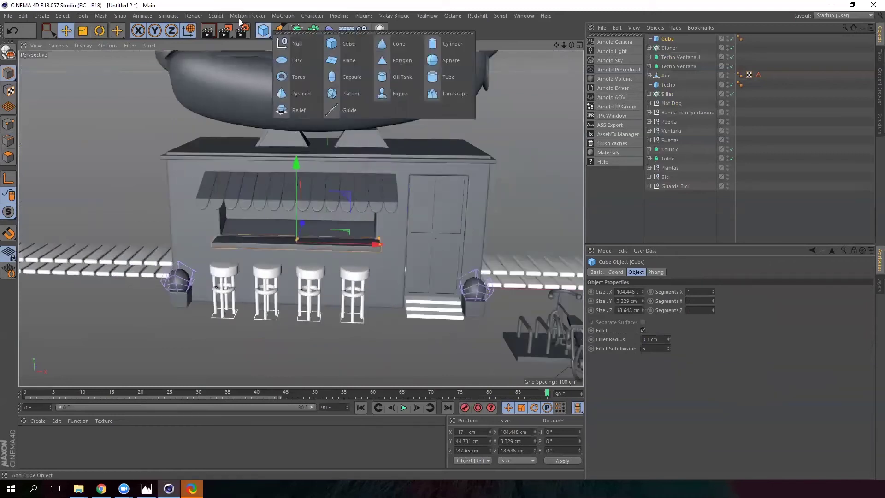
click(448, 44)
alt+drag(326, 278, 351, 147)
key(r)
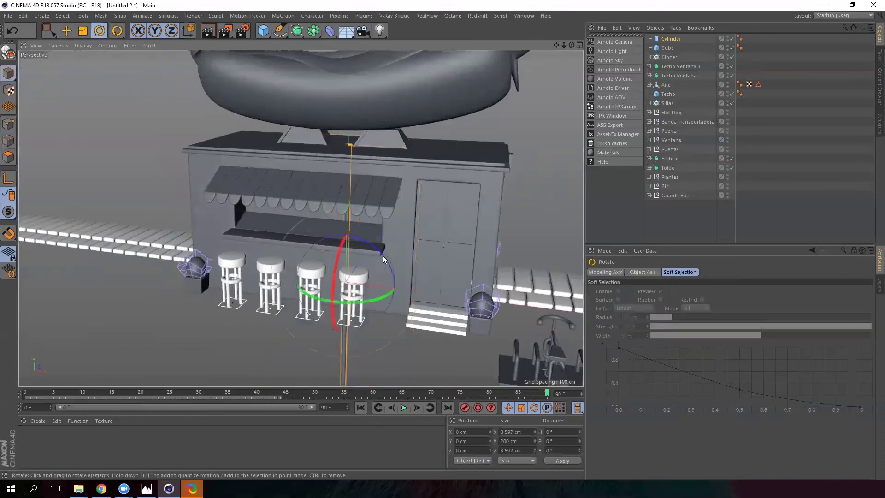
drag(374, 251, 311, 237)
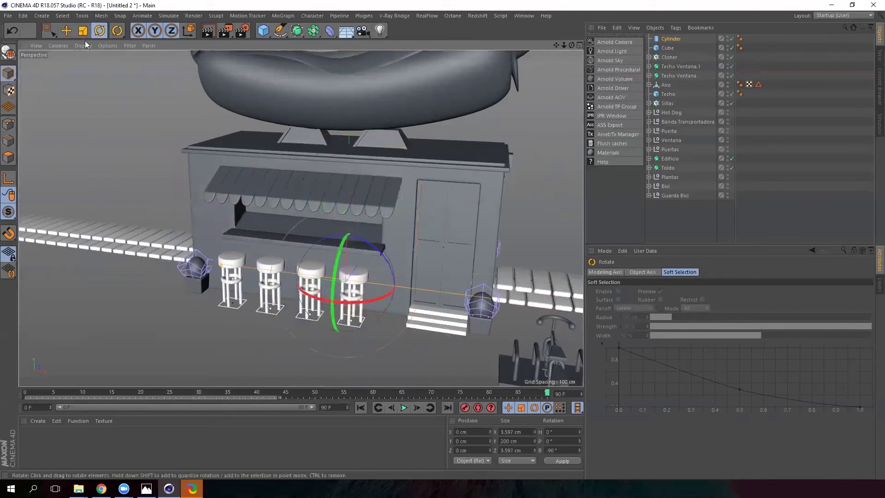
Step: Move the horizontal cylinder in front of the serving window to about Y 50, Z -42 cm
key(e)
alt+drag(175, 152, 426, 321)
drag(414, 291, 341, 299)
drag(297, 255, 279, 246)
drag(382, 229, 455, 255)
scroll(315, 294, down, 2)
alt+drag(315, 294, 186, 238)
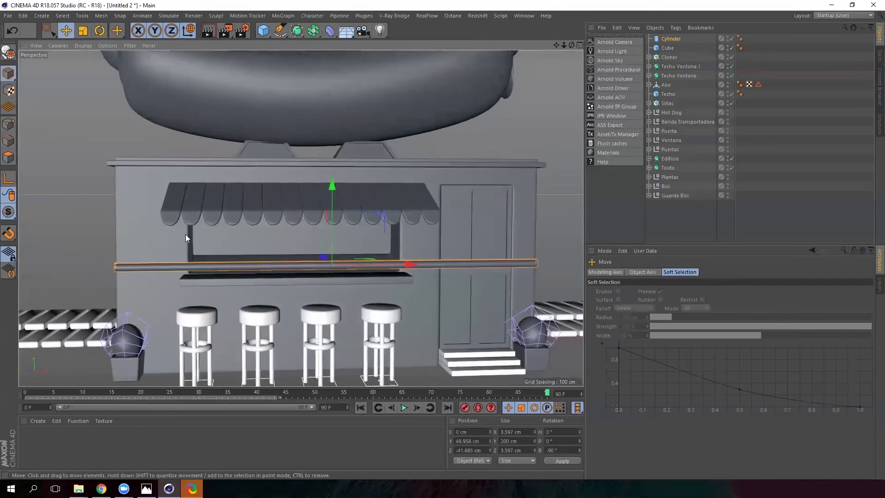
Step: Shorten the cylinder to about 110 cm and fit it along the counter's back edge at about X -17.5, Y 45.4, Z -43.3 cm
drag(119, 266, 168, 270)
drag(228, 272, 227, 272)
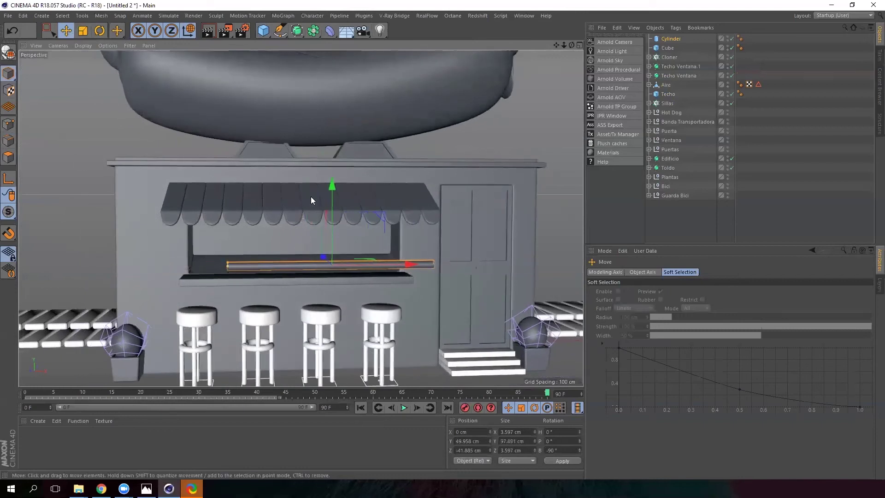
drag(330, 182, 329, 191)
mouse_move(320, 257)
alt+mouse_down()
mouse_move(348, 309)
mouse_move(268, 285)
mouse_move(297, 250)
mouse_move(319, 244)
mouse_move(316, 272)
alt+mouse_up()
drag(131, 234, 416, 308)
Step: Lower the counter board slightly so it sits against the cylinder
click(349, 289)
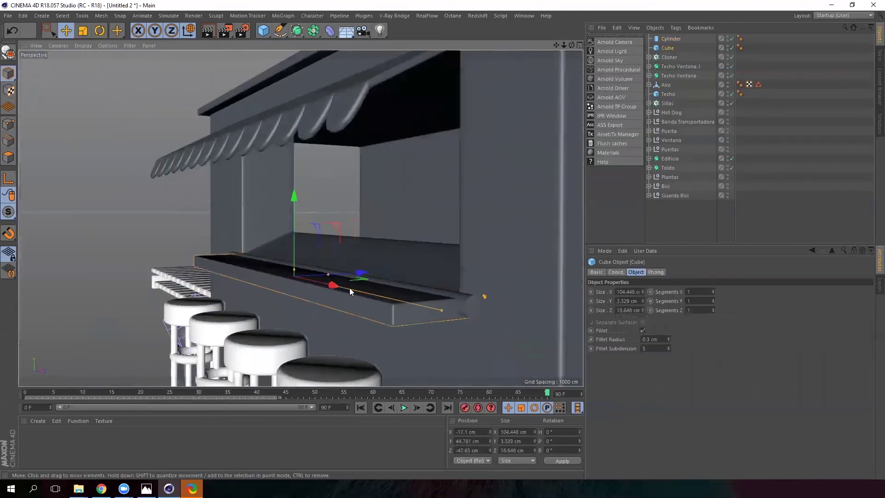
drag(295, 270, 294, 273)
drag(296, 199, 295, 201)
alt+drag(295, 201, 351, 248)
Step: Enable Fillet on the caps of the cylinder along the counter
click(431, 288)
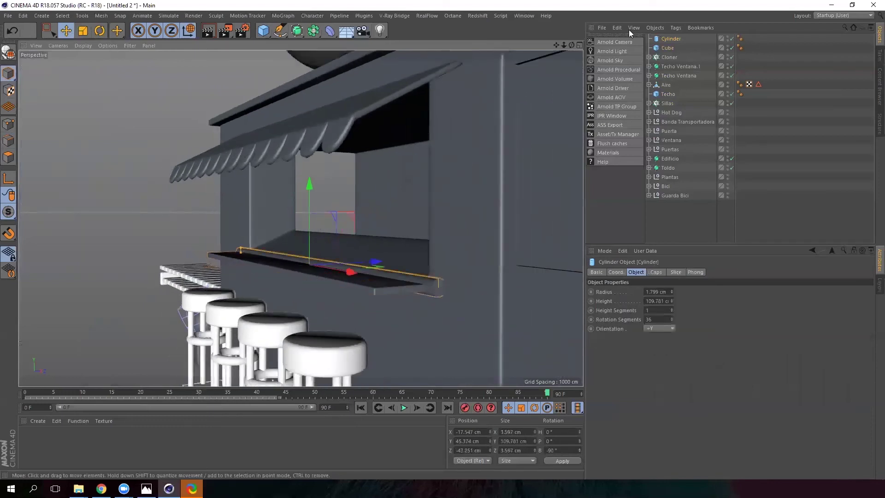
click(656, 273)
click(624, 313)
alt+drag(361, 289, 449, 293)
alt+middle_drag(258, 281, 399, 284)
scroll(399, 284, down, 6)
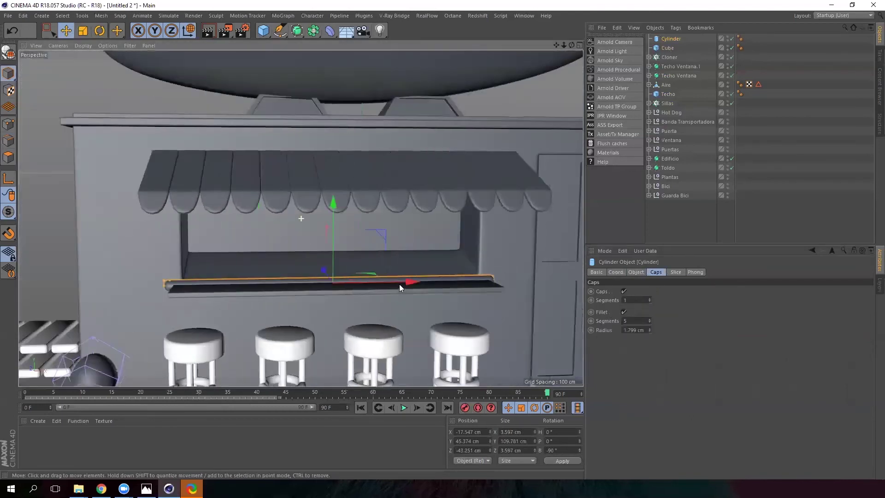
Step: Frame the entire shop with both conveyor belts, add a camera from that view and look through it
alt+drag(461, 267, 426, 284)
scroll(425, 284, down, 4)
alt+middle_drag(479, 298, 303, 255)
alt+drag(391, 244, 410, 220)
scroll(342, 275, down, 3)
scroll(363, 270, up, 6)
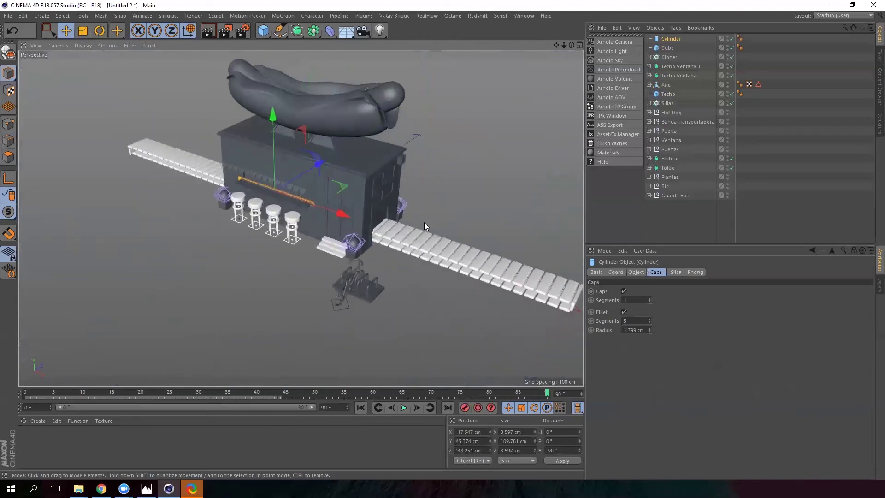
alt+middle_drag(424, 222, 425, 249)
alt+drag(300, 231, 301, 252)
alt+middle_drag(309, 231, 294, 204)
alt+drag(293, 204, 209, 146)
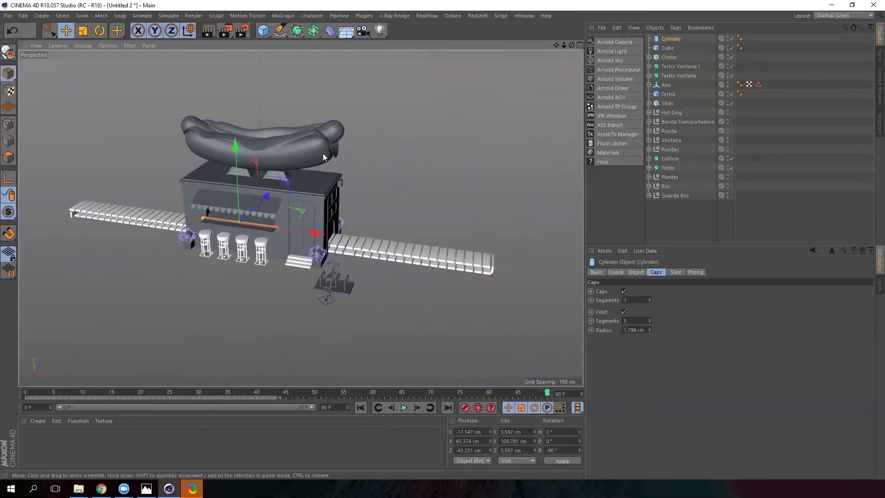
click(362, 32)
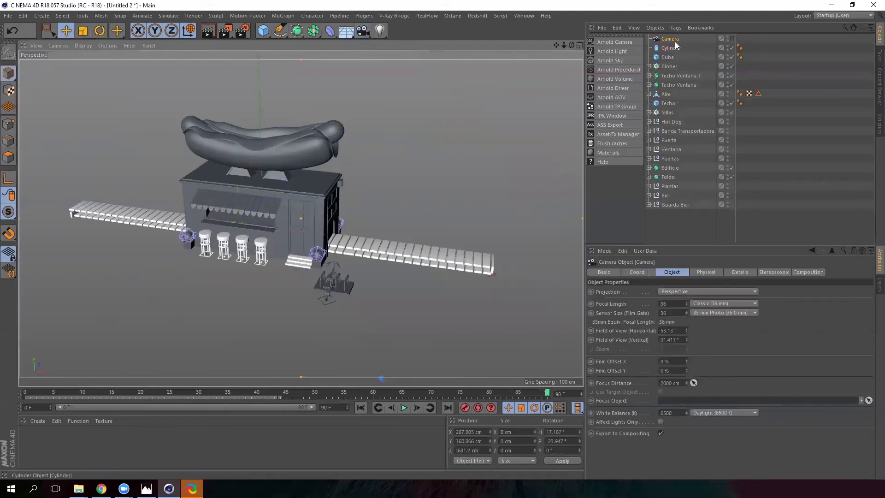
click(733, 38)
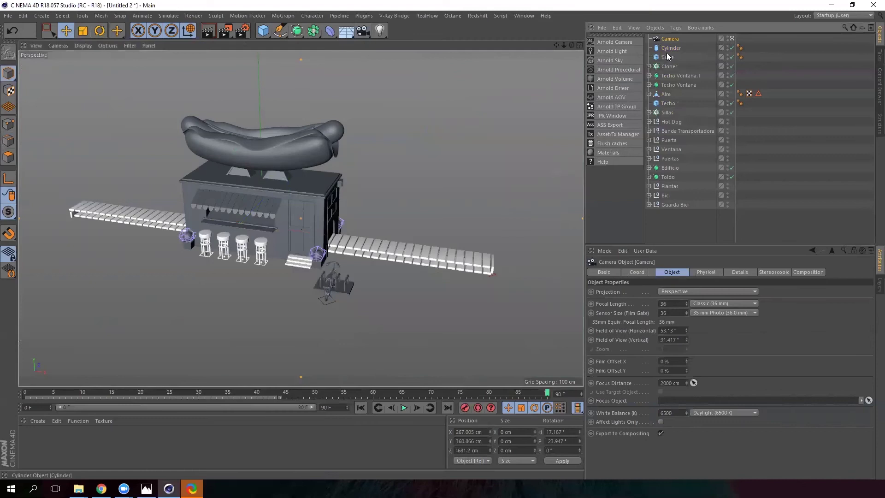
Step: Orbit the camera to about 34° heading and -30° pitch and compare the angle with the reference image Refe.png
mouse_move(566, 44)
mouse_down()
mouse_move(577, 21)
mouse_move(556, 43)
mouse_move(601, 45)
mouse_move(567, 55)
mouse_move(573, 44)
mouse_move(534, 47)
mouse_move(538, 81)
mouse_move(553, 36)
mouse_move(555, 76)
mouse_move(555, 49)
mouse_move(554, 56)
mouse_up()
click(146, 488)
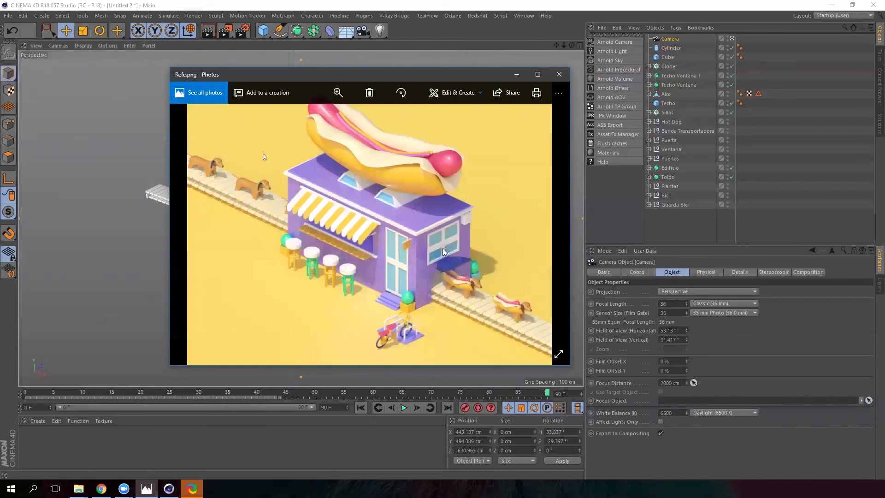
click(516, 76)
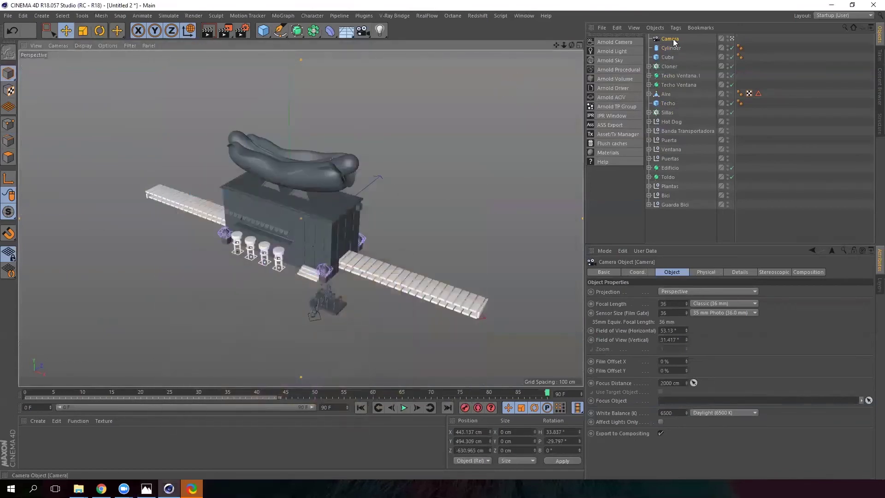
Step: Set the camera's projection to Parallel and zoom it to about 1.53
click(694, 291)
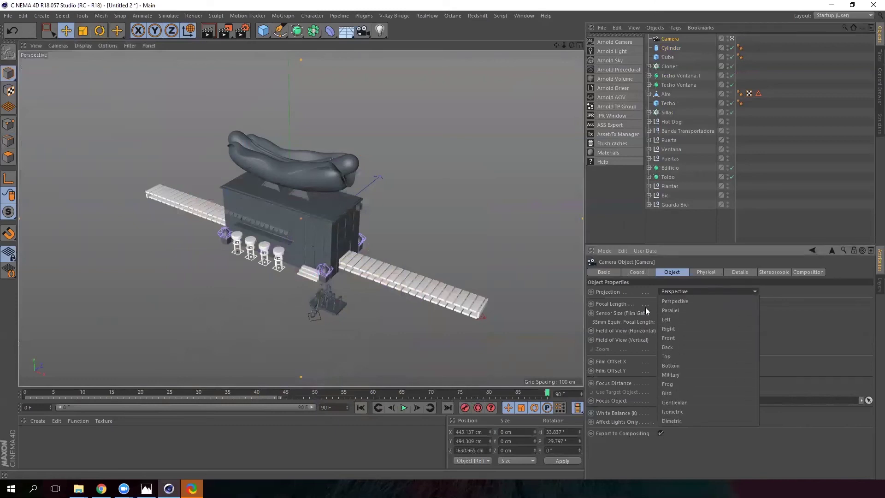
click(685, 310)
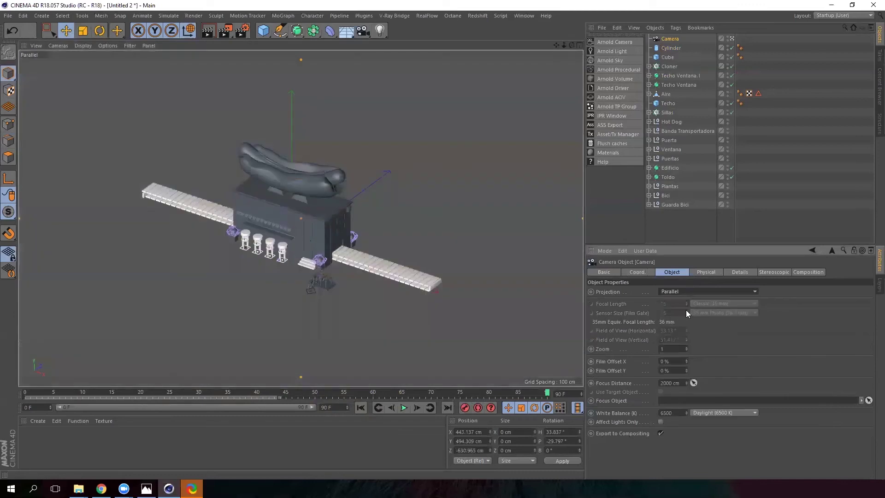
drag(564, 43, 578, 35)
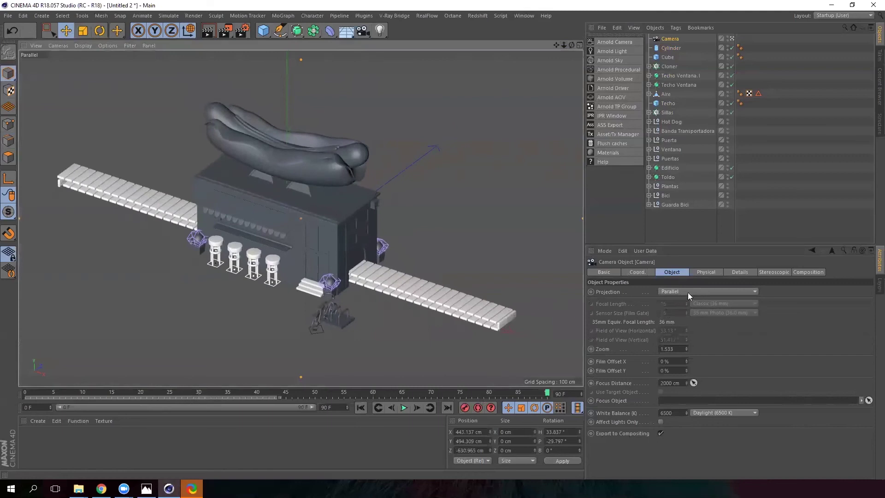
Step: Set the camera's heading to 45° with a pitch of about -34.8° and bring the shop back to the frame's centre
click(646, 273)
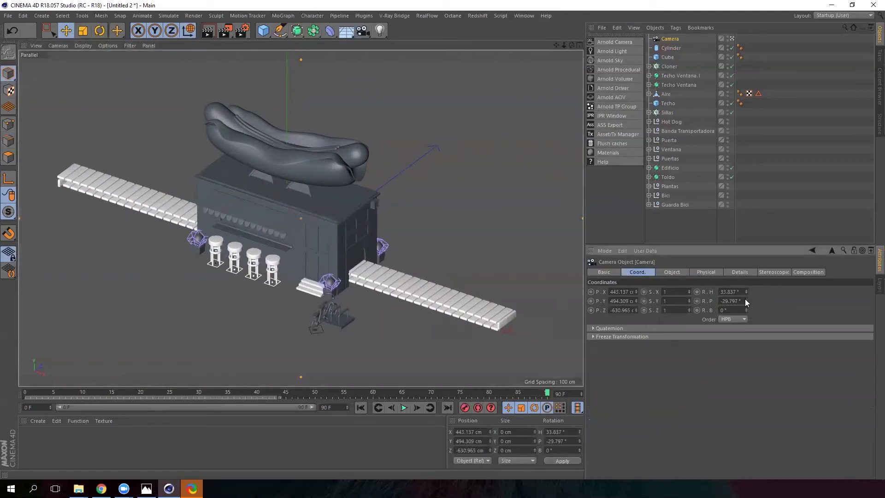
drag(746, 300, 747, 304)
text(45)
key(Return)
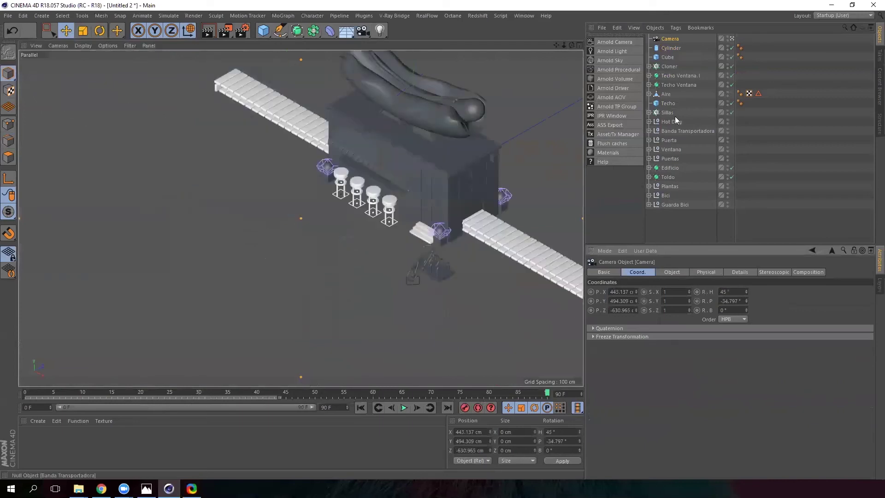
drag(556, 45, 445, 94)
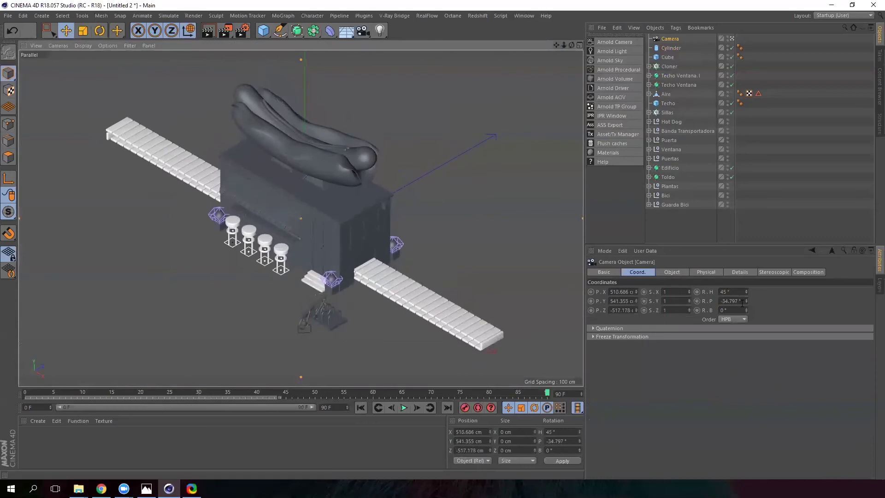
Step: Try a shallower camera pitch, reposition the shop in the frame and orbit the camera slightly
click(742, 302)
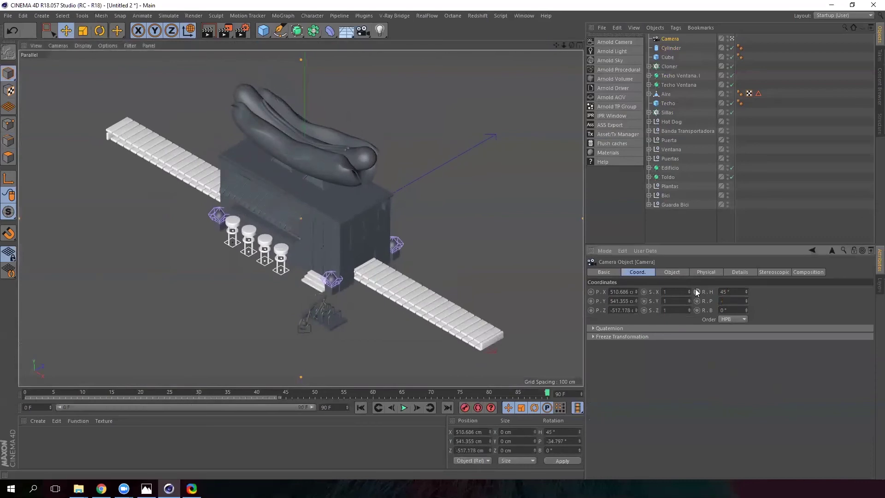
key(Return)
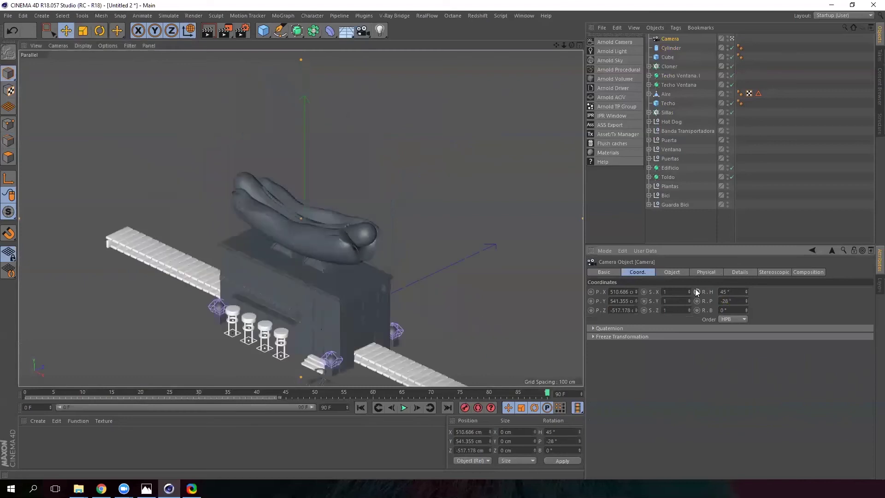
drag(558, 45, 553, 8)
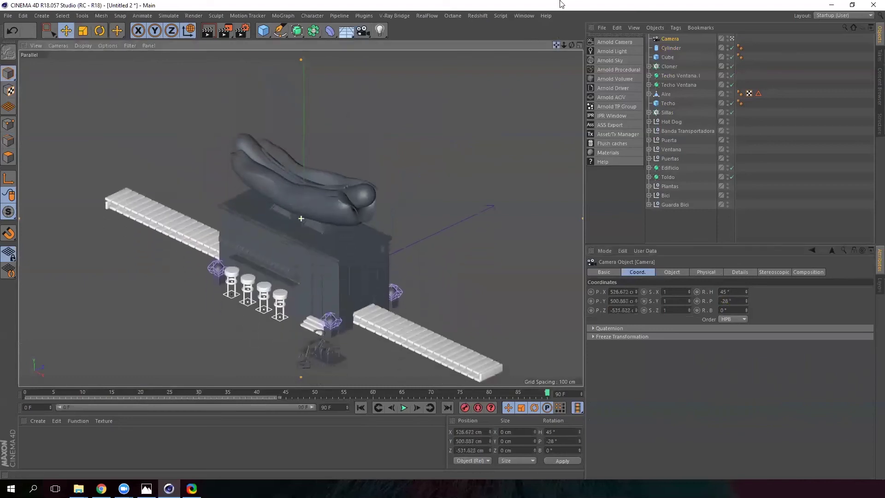
drag(572, 45, 572, 43)
mouse_move(571, 54)
mouse_down()
mouse_move(573, 43)
mouse_move(570, 61)
mouse_move(579, 58)
mouse_move(580, 45)
mouse_move(571, 49)
mouse_up()
Step: Set the camera's rotation to 45° heading and -28° pitch and pan the shop back into the middle of the frame
click(733, 300)
key(shift+Tab)
text(45)
key(Return)
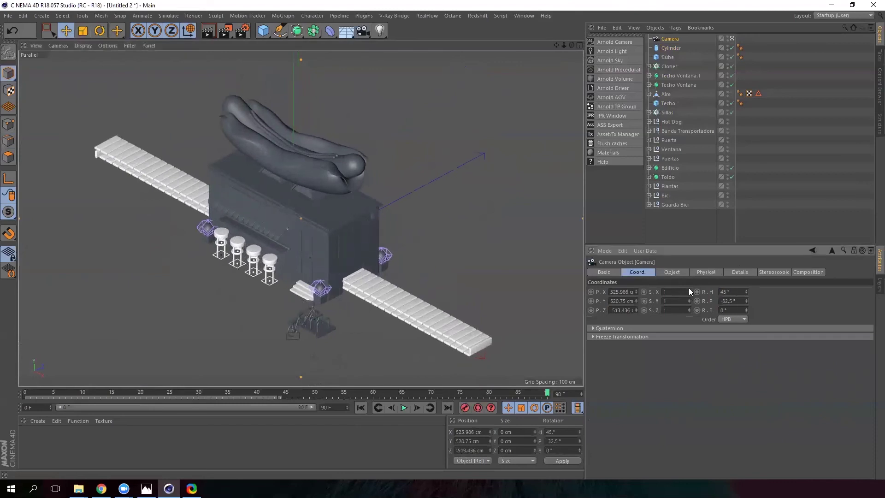
drag(735, 304, 704, 300)
key(BackSpace)
text(-28)
key(Return)
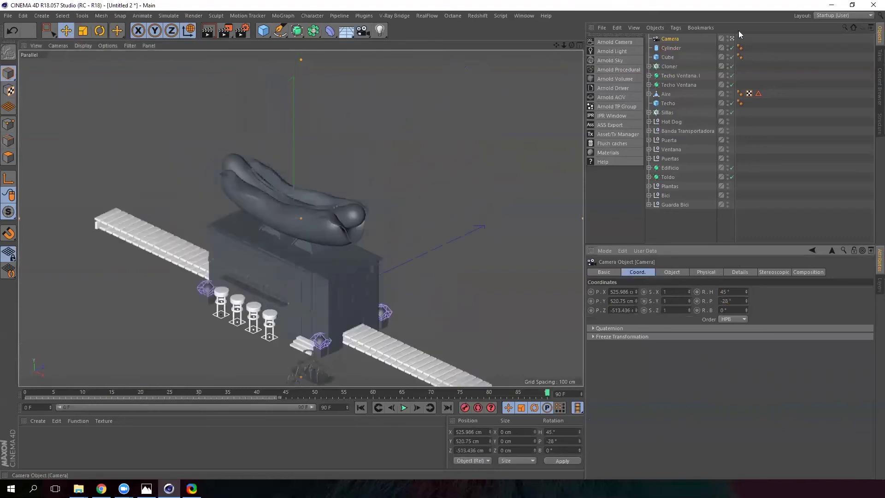
mouse_move(557, 45)
mouse_down()
mouse_move(558, 28)
mouse_move(564, 51)
mouse_move(554, 49)
mouse_up()
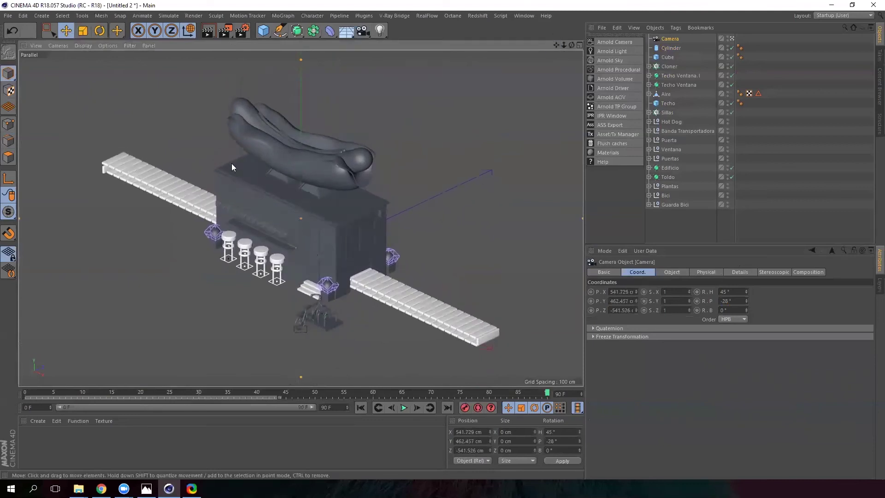
Step: Centre the shop in the camera frame with the Grid composition helper and switch the helper off again
click(812, 272)
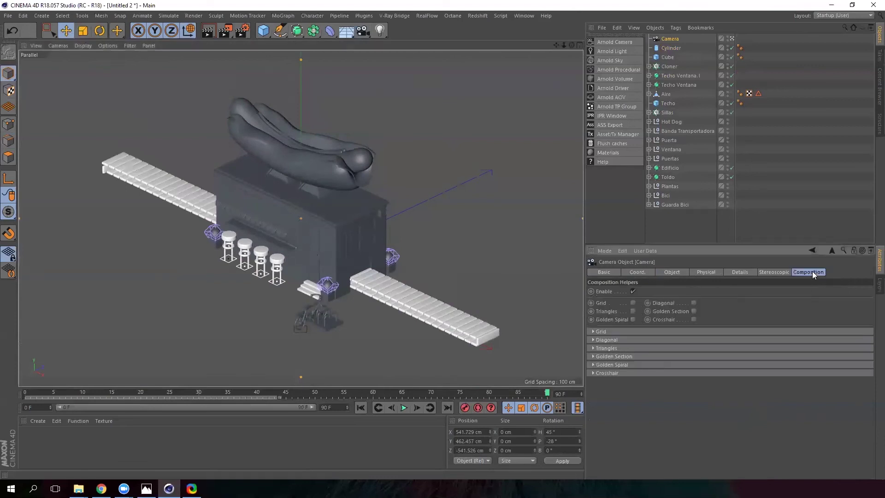
click(634, 302)
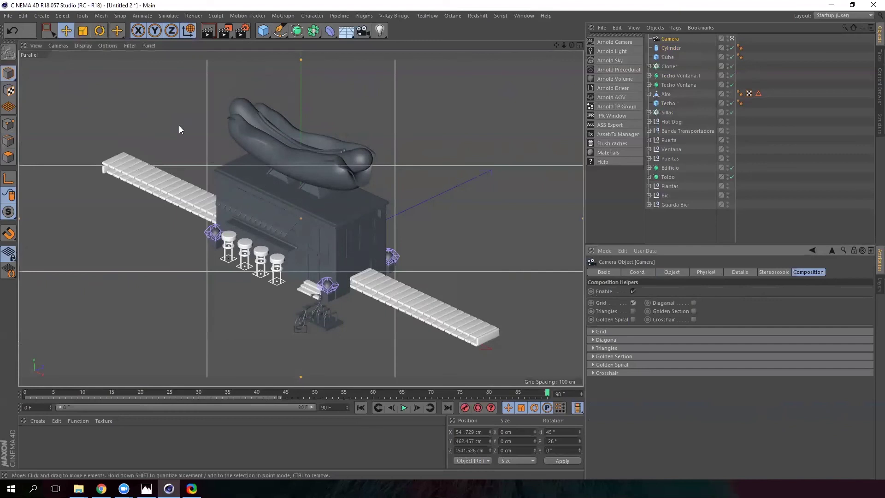
drag(557, 45, 564, 58)
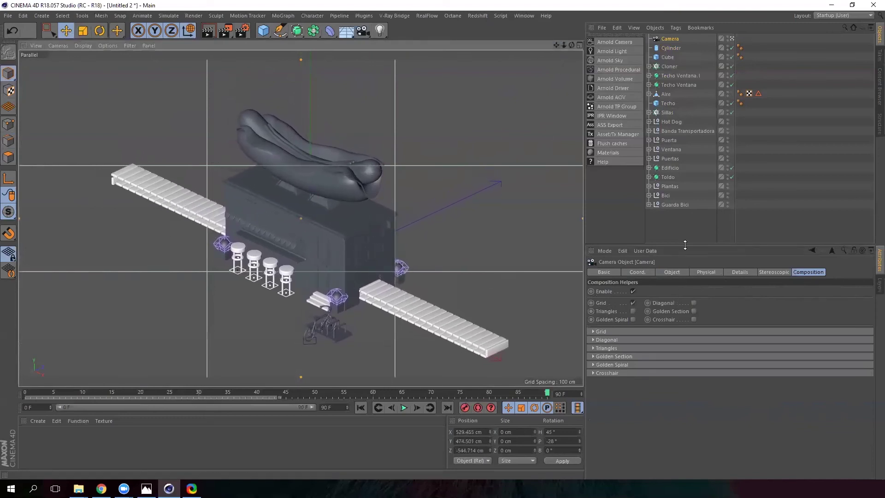
click(632, 303)
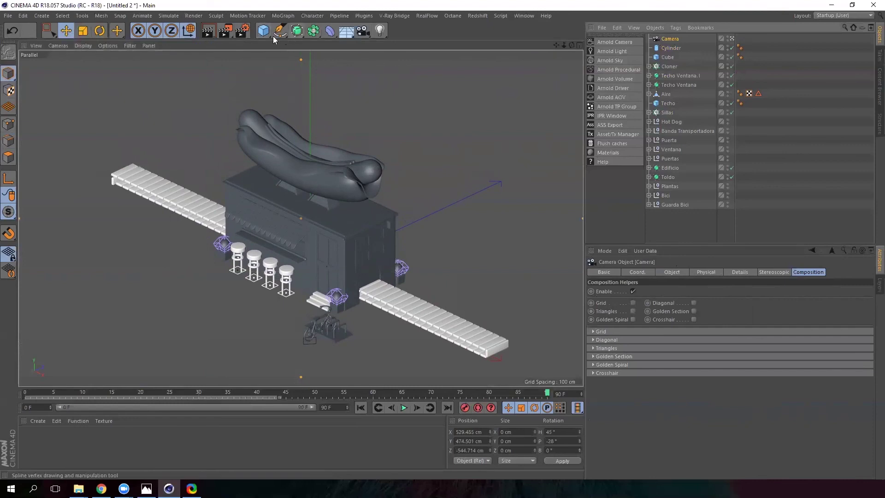
Step: Set the render output to 1000 × 1000 pixels and zoom the camera in so the shop fills the square frame
click(243, 32)
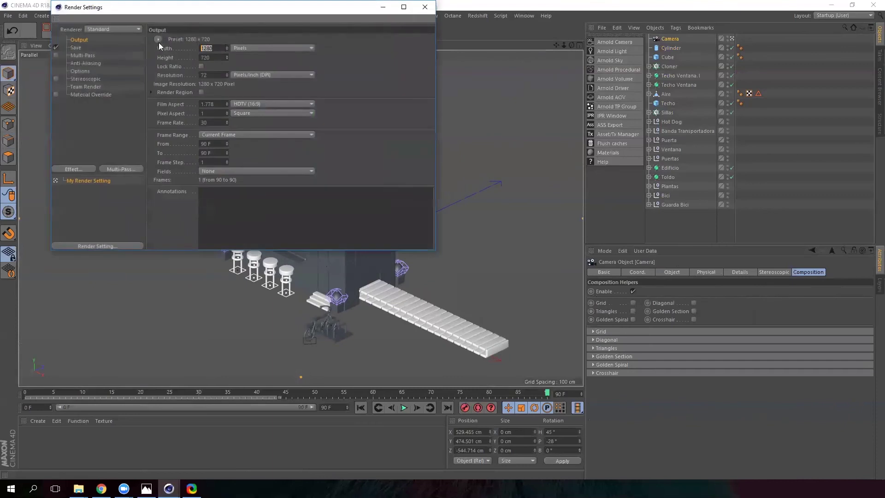
text(1000)
key(Tab)
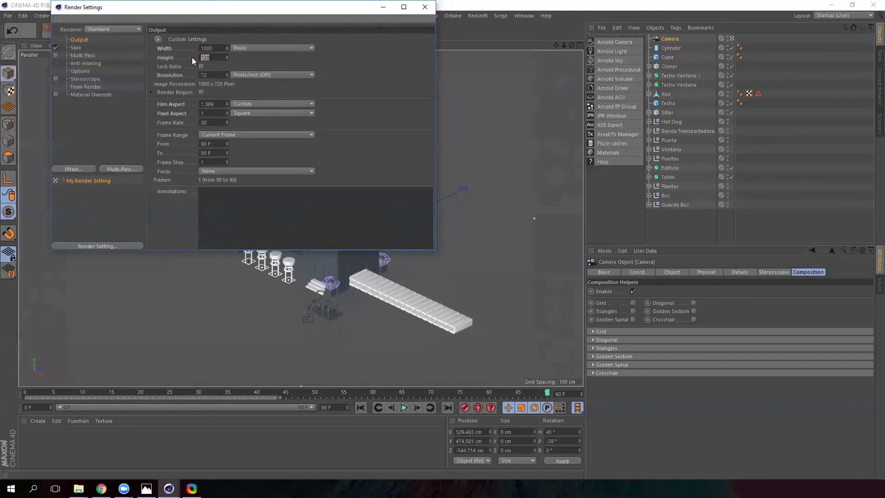
text(1000)
key(Tab)
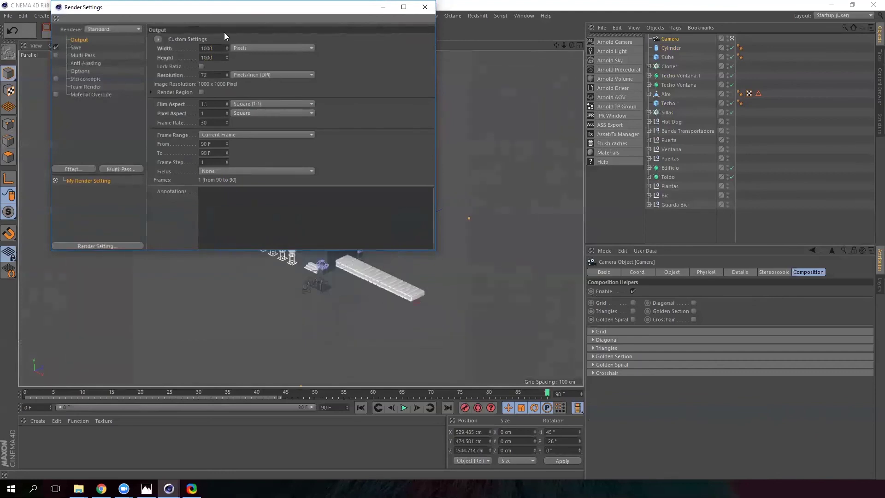
drag(226, 8, 270, 145)
click(421, 144)
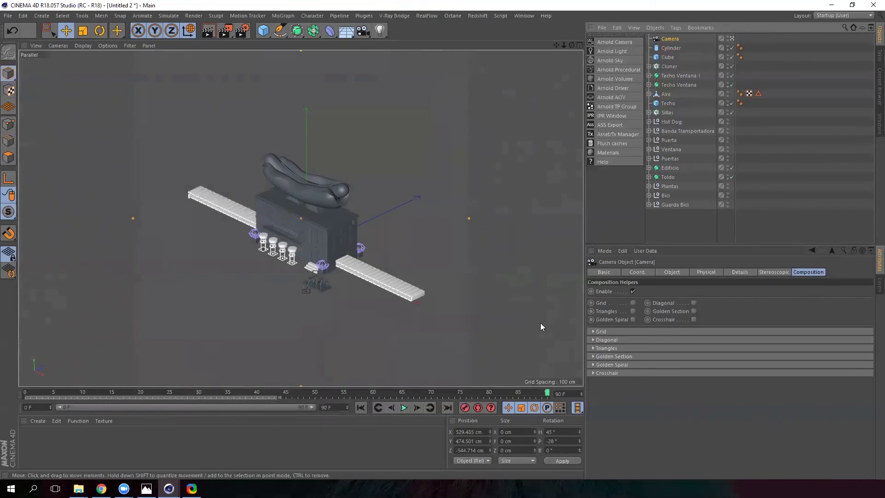
drag(564, 45, 575, 29)
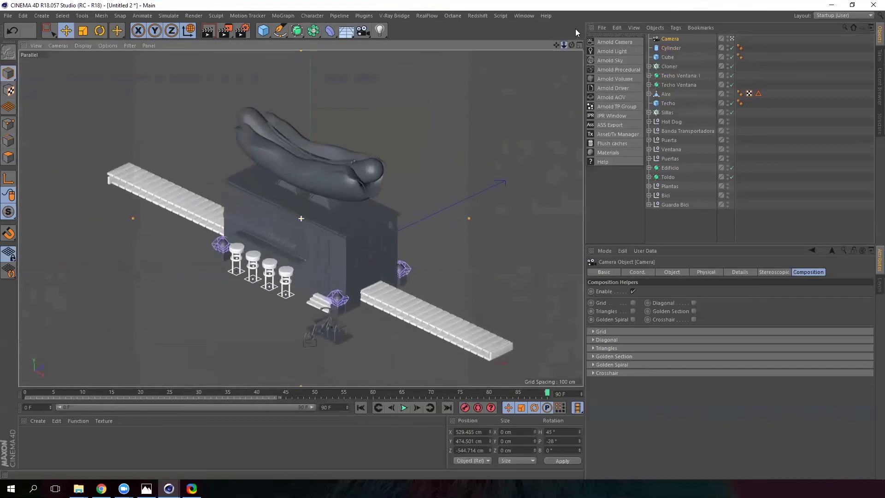
Step: Render a preview region of the viewport covering the shop, and clear the object selection
click(229, 30)
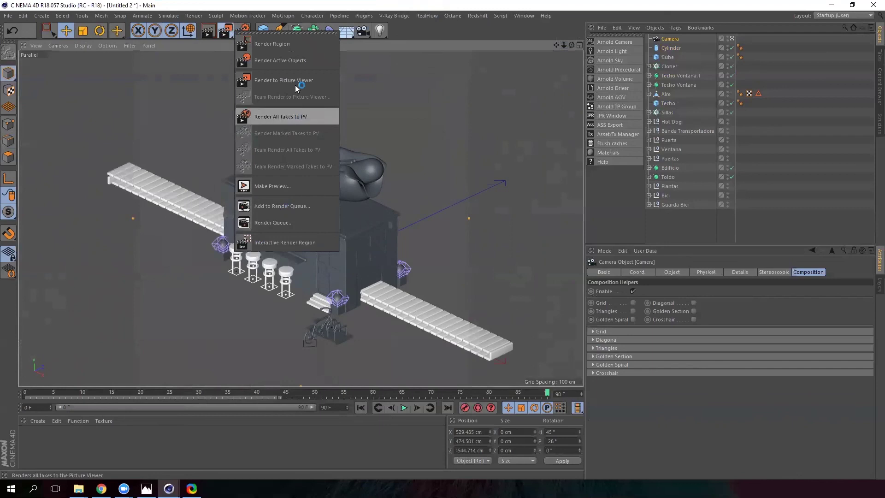
click(299, 45)
drag(191, 92, 457, 360)
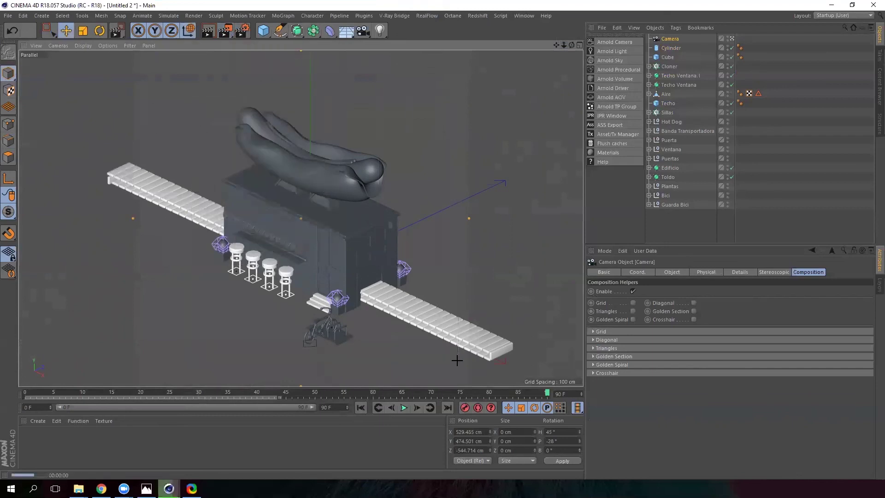
click(413, 204)
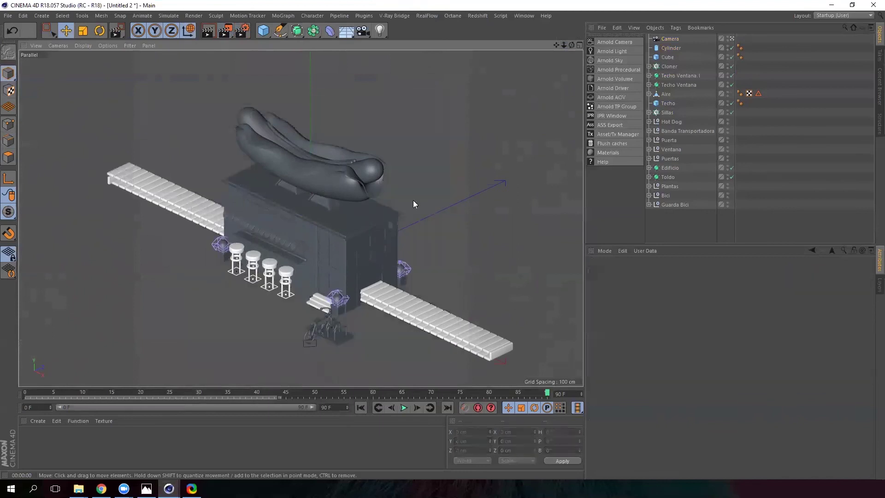
Step: Set the render frame rate to 29.97 and the frame range manually from 0 F to 90 F
click(242, 32)
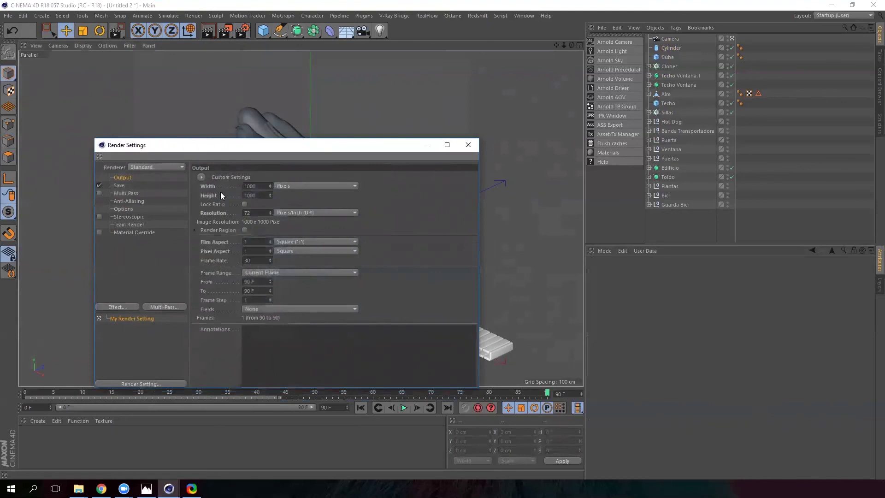
drag(262, 186, 225, 185)
click(260, 213)
drag(256, 261, 221, 261)
drag(264, 262, 241, 261)
click(292, 260)
double_click(263, 282)
text(0)
click(253, 291)
Step: Try a narrower render output width, starting from 980 pixels and adjusting it to 976 pixels
click(255, 187)
key(Tab)
click(259, 186)
text(980)
key(Return)
drag(272, 194, 354, 165)
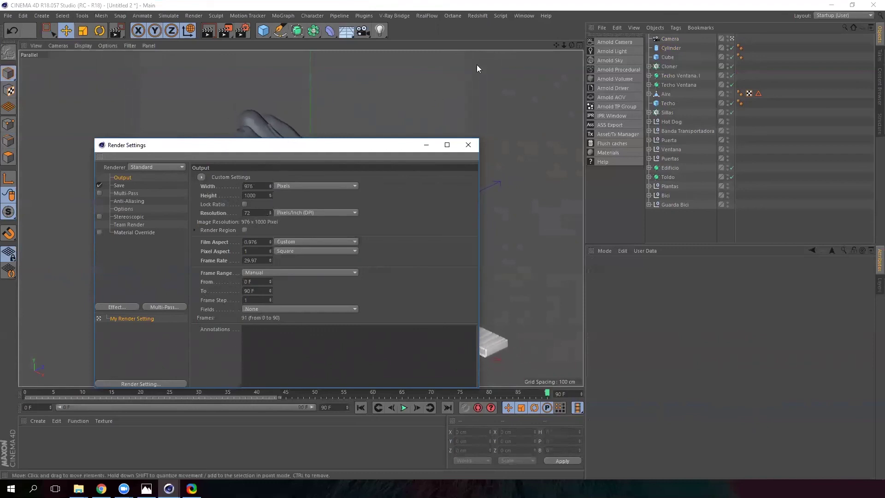
Step: Set the render output back to 1000 × 1000 pixels and close the render settings
drag(271, 196, 229, 195)
text(100)
text(1)
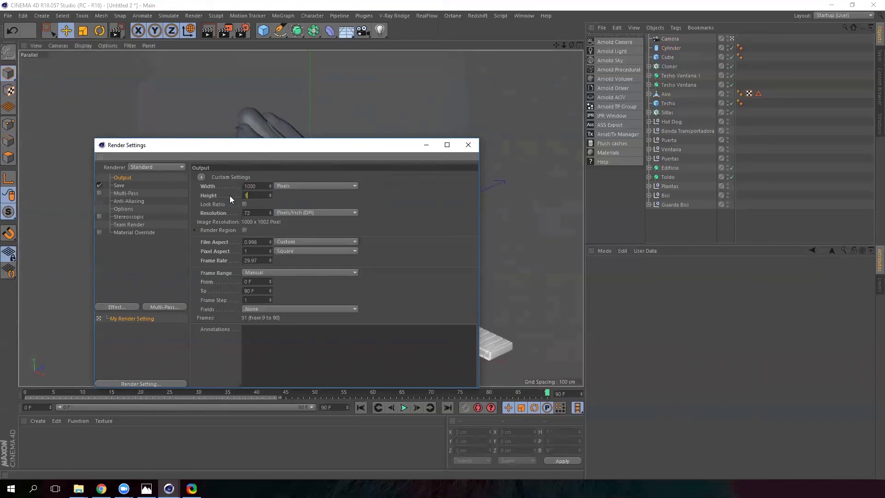
click(468, 146)
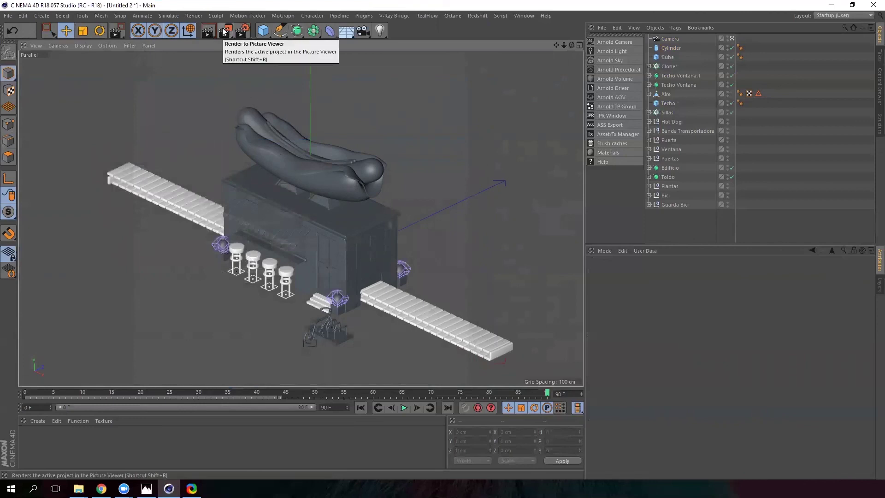
Step: Set the render frame range to Current Frame and put the render settings away
click(243, 31)
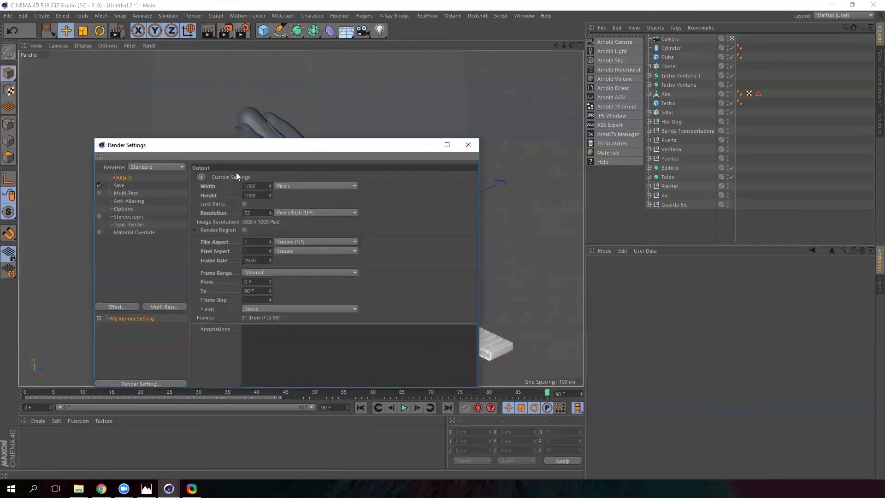
click(264, 274)
click(270, 293)
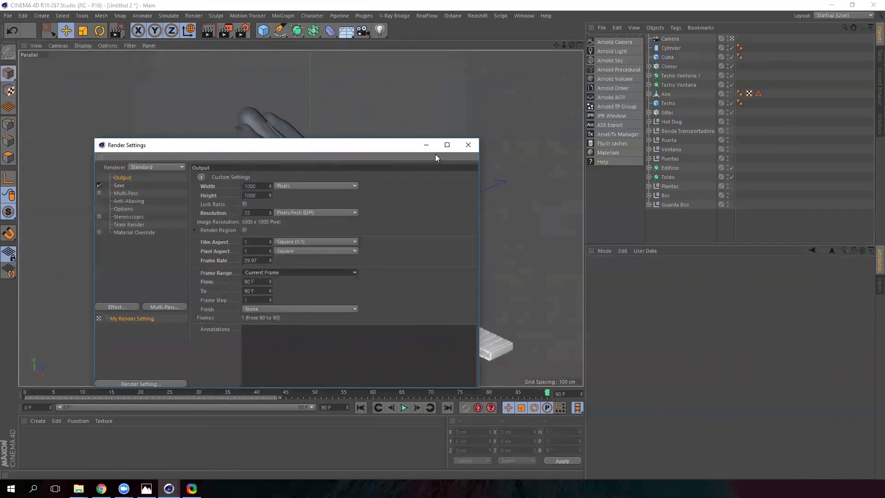
click(427, 144)
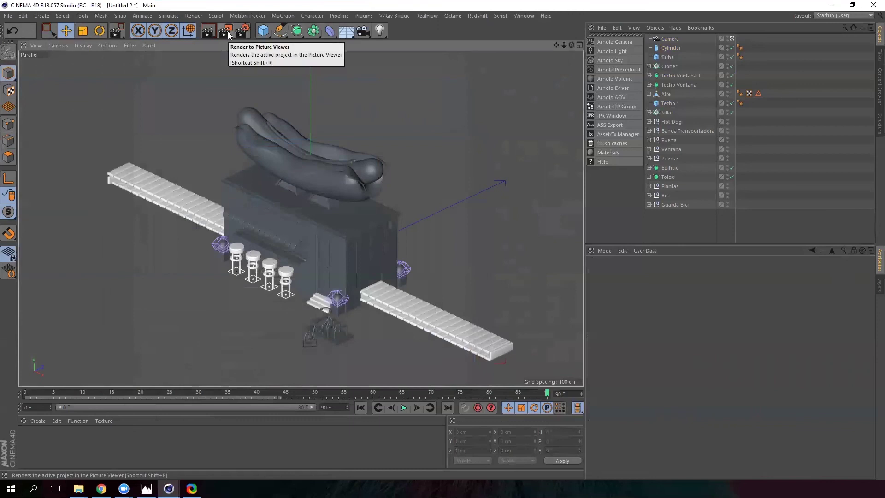
Step: Render the current frame to the Picture Viewer, enlarge the viewer to inspect the whole image, and minimise it
click(227, 32)
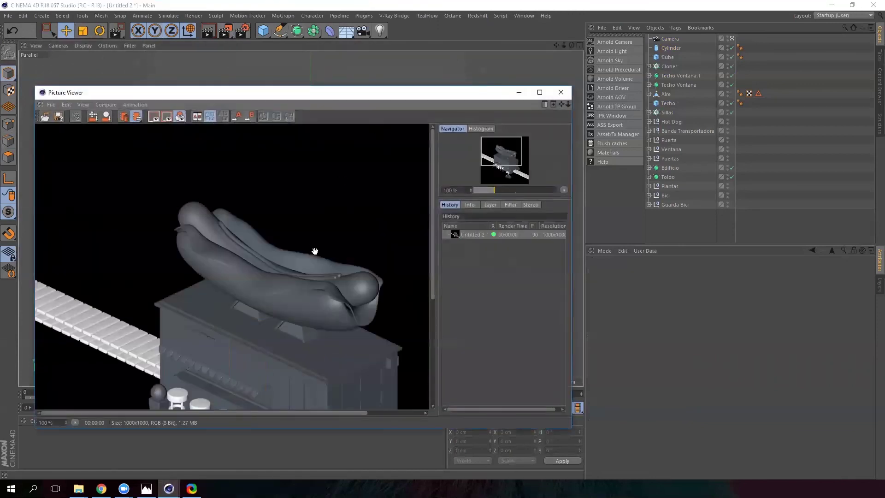
scroll(394, 246, down, 3)
drag(450, 96, 449, 32)
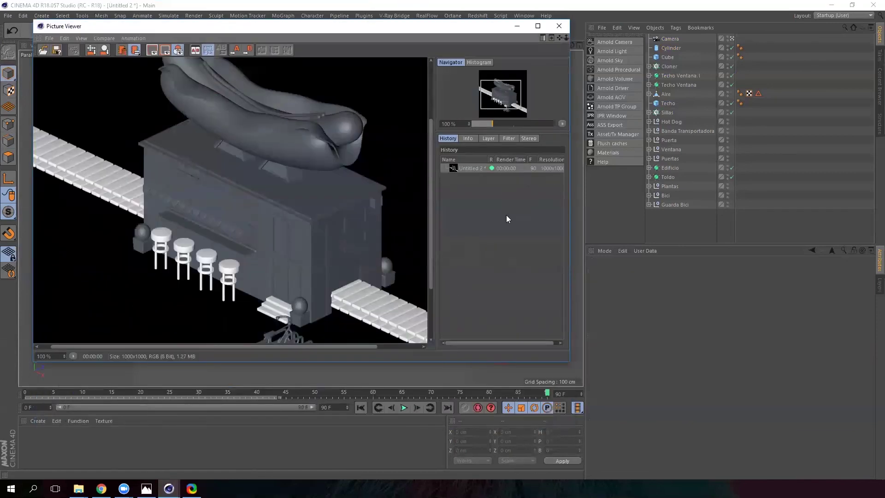
drag(591, 387, 752, 458)
drag(260, 201, 554, 187)
scroll(474, 235, down, 1)
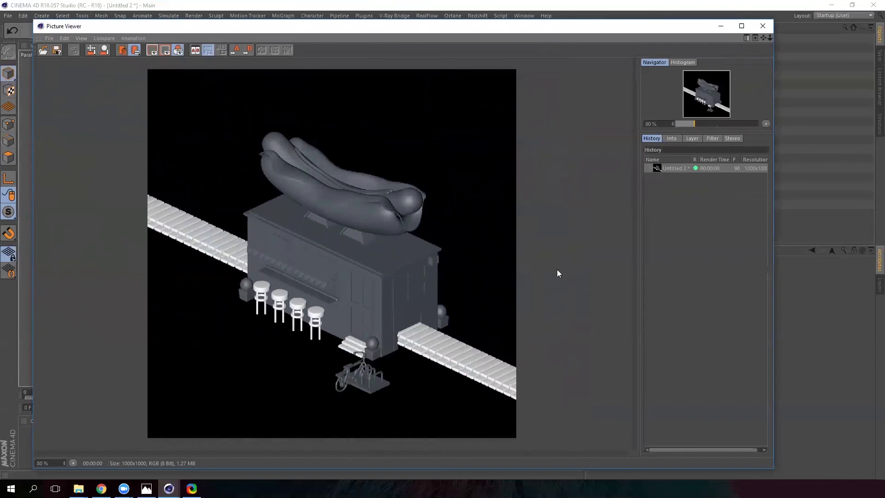
click(721, 26)
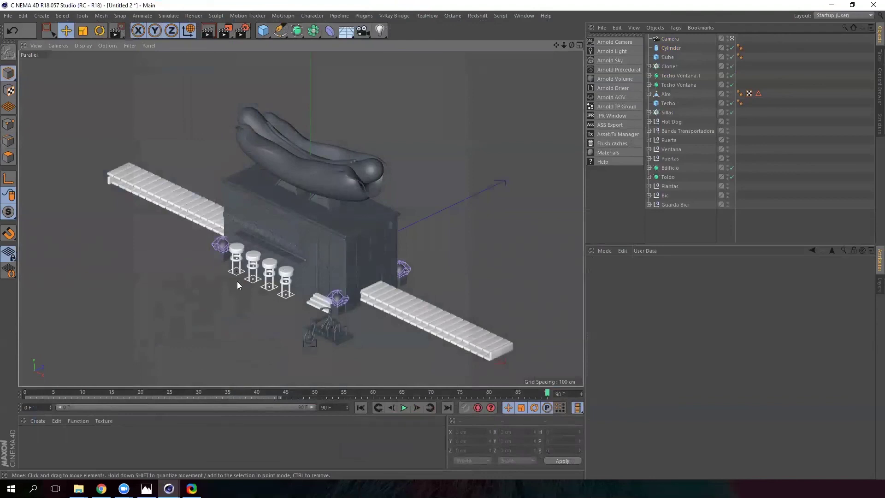
Step: Pan the camera so the shop sits slightly higher and further left in the frame, and check the render output settings
drag(554, 42, 550, 37)
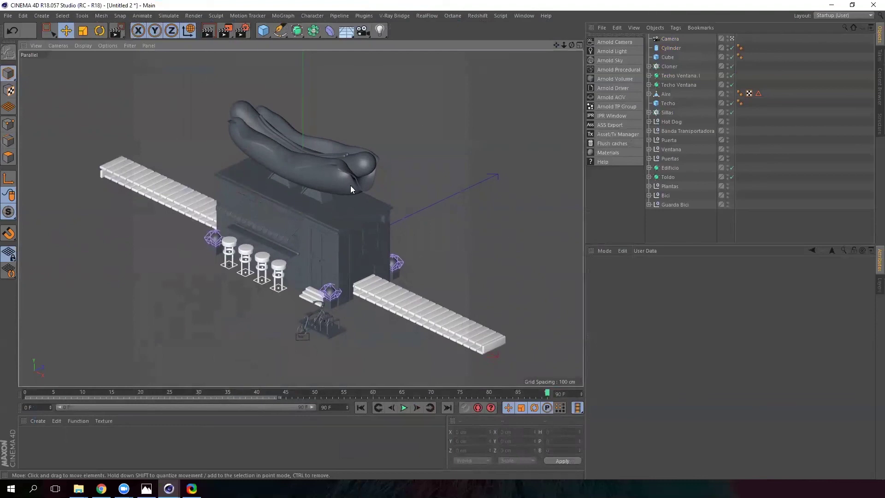
click(243, 31)
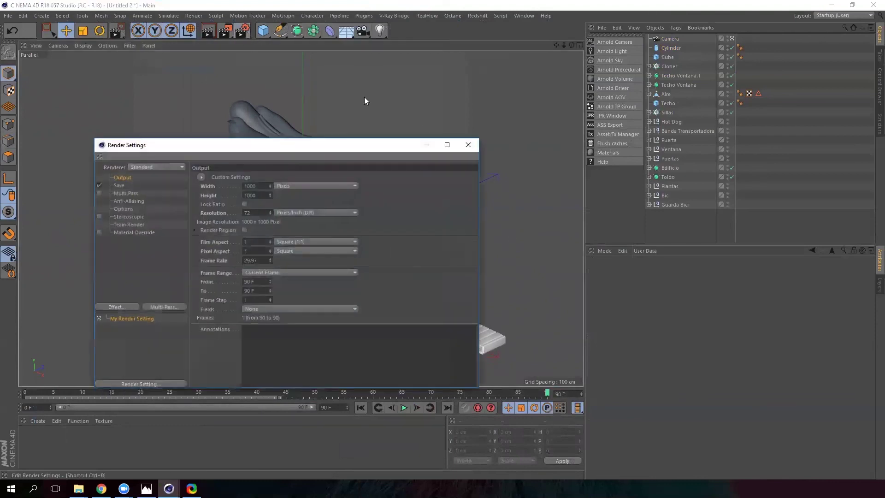
click(468, 144)
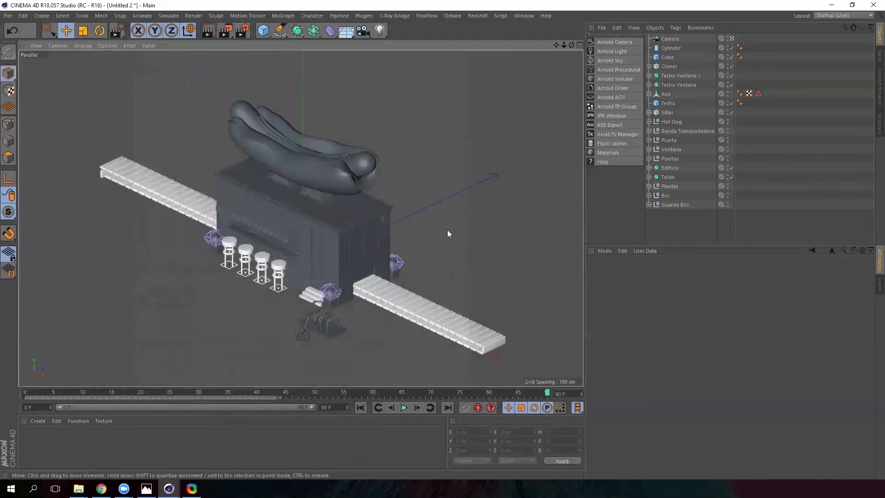